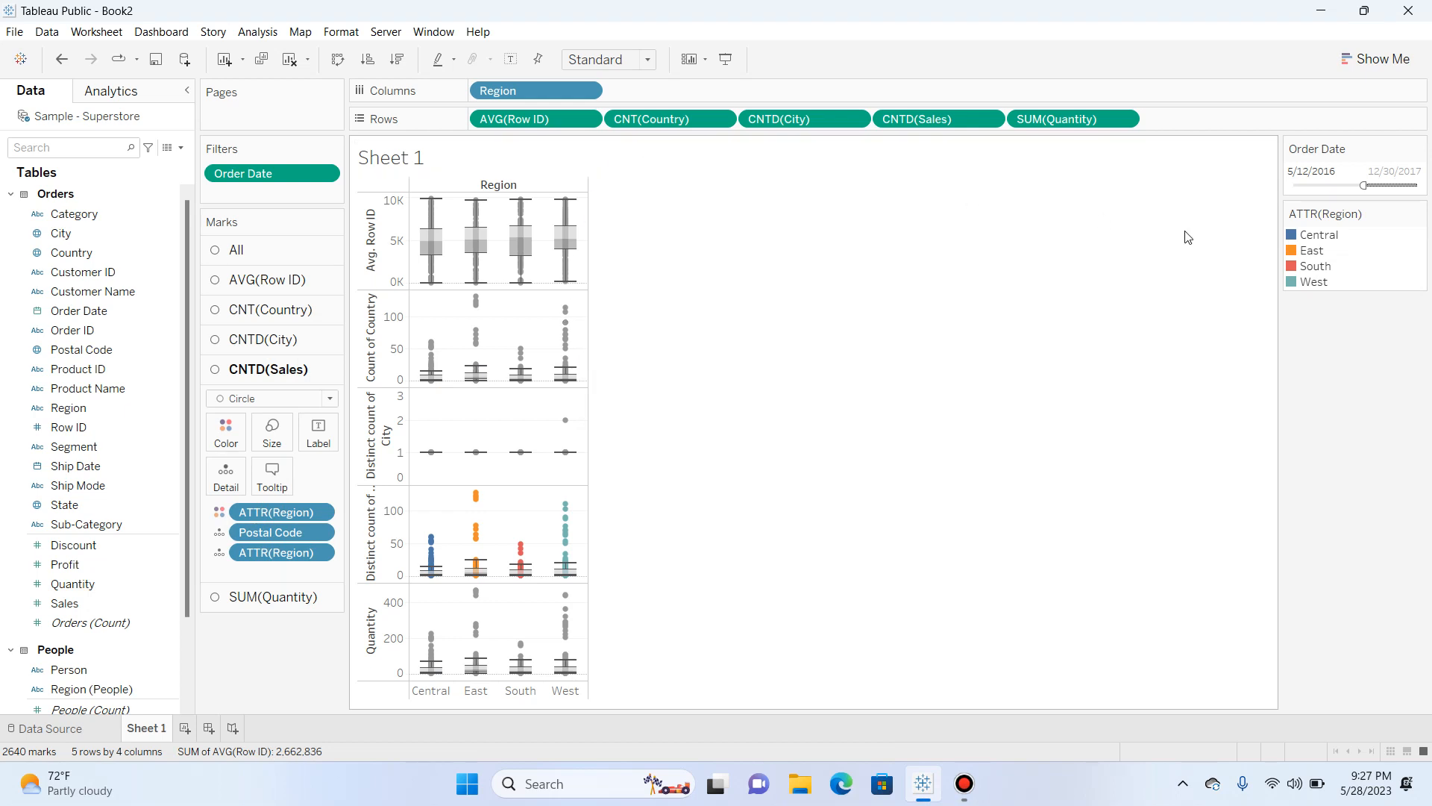
Shift the Order Date filter's start date back to 9/5/2014 and remove the filter from the sheet
left_click_drag(1364, 185, 1311, 185)
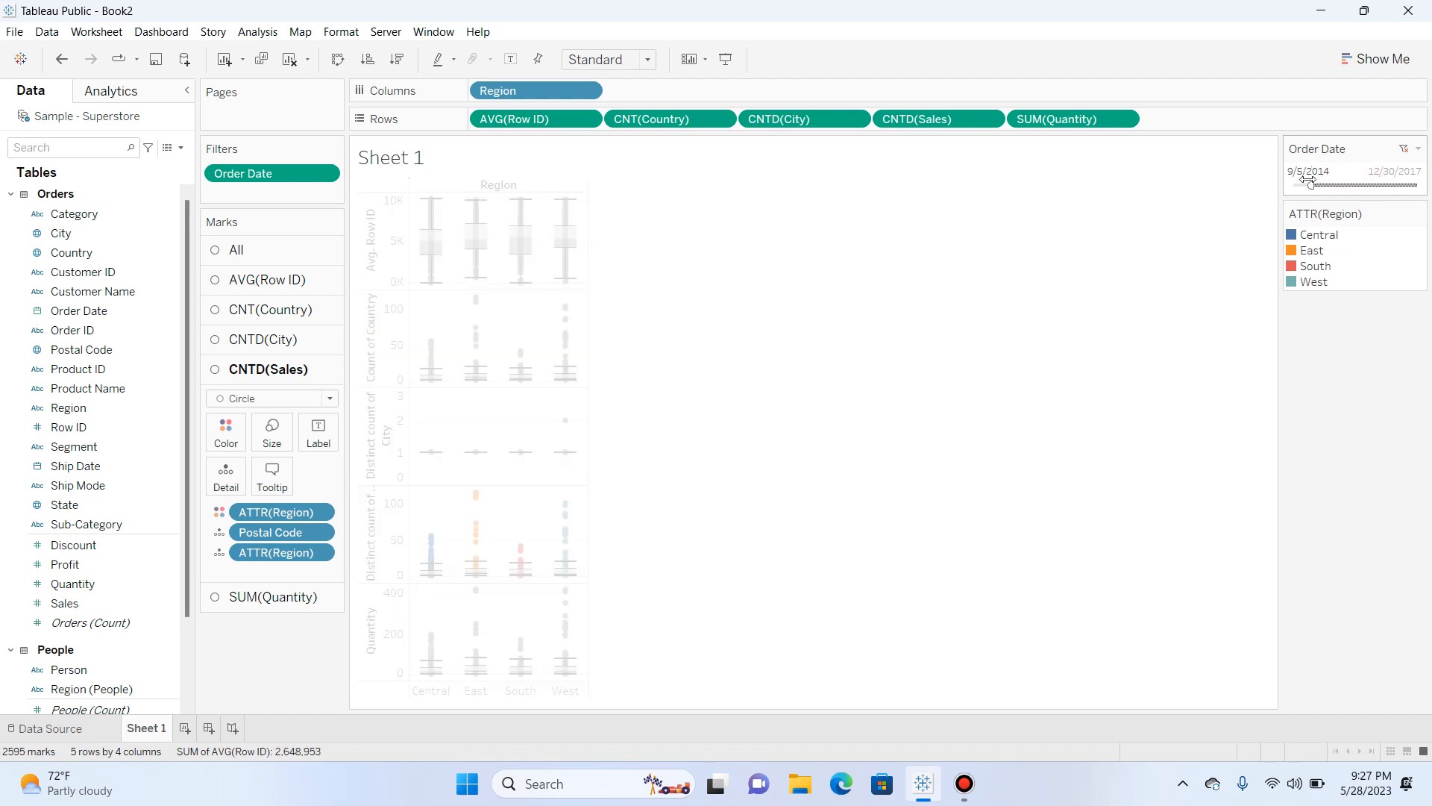
left_click(1417, 152)
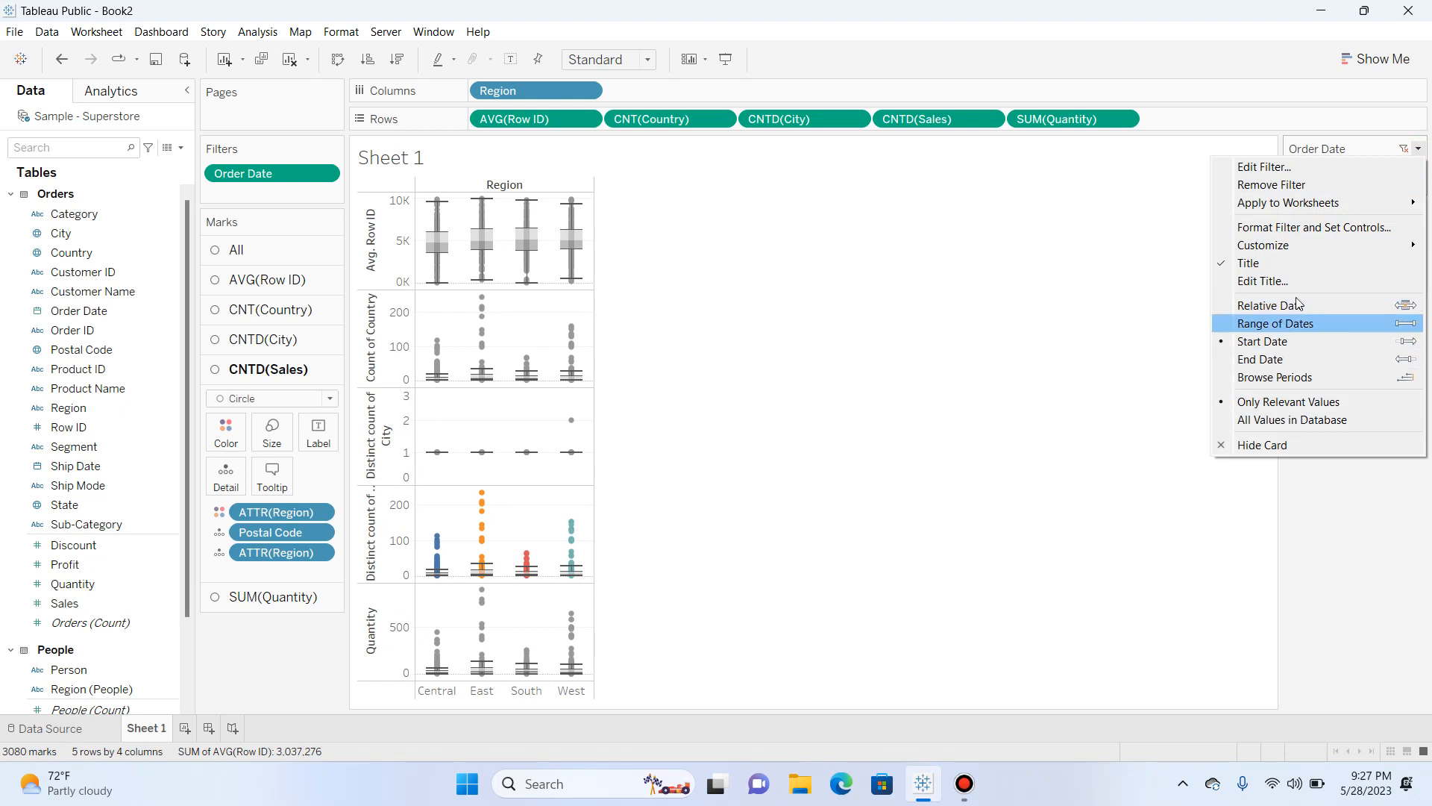
left_click(1278, 185)
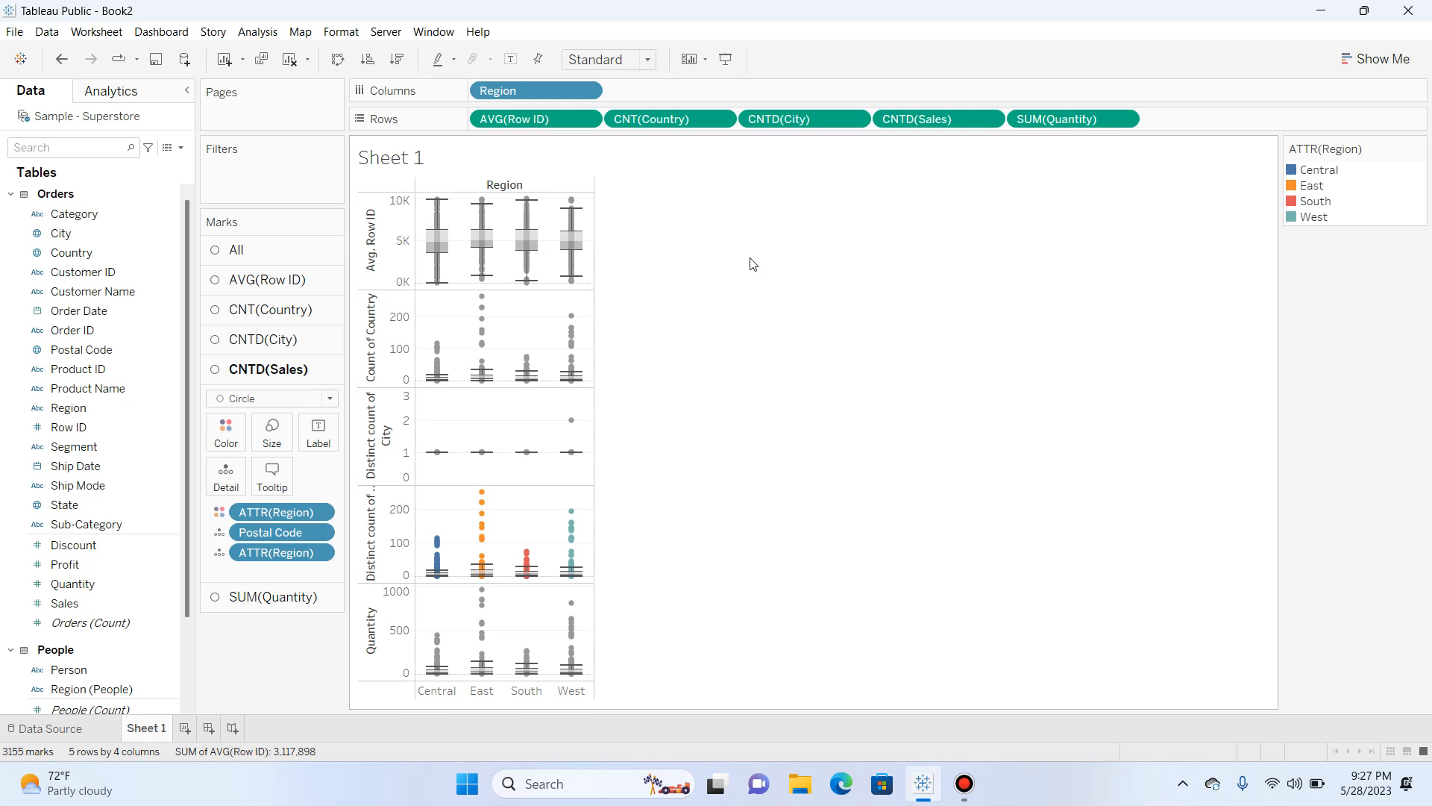
Change the sheet's box plots to stacked bars using the Show Me chart types
left_click(1374, 59)
left_click(1345, 200)
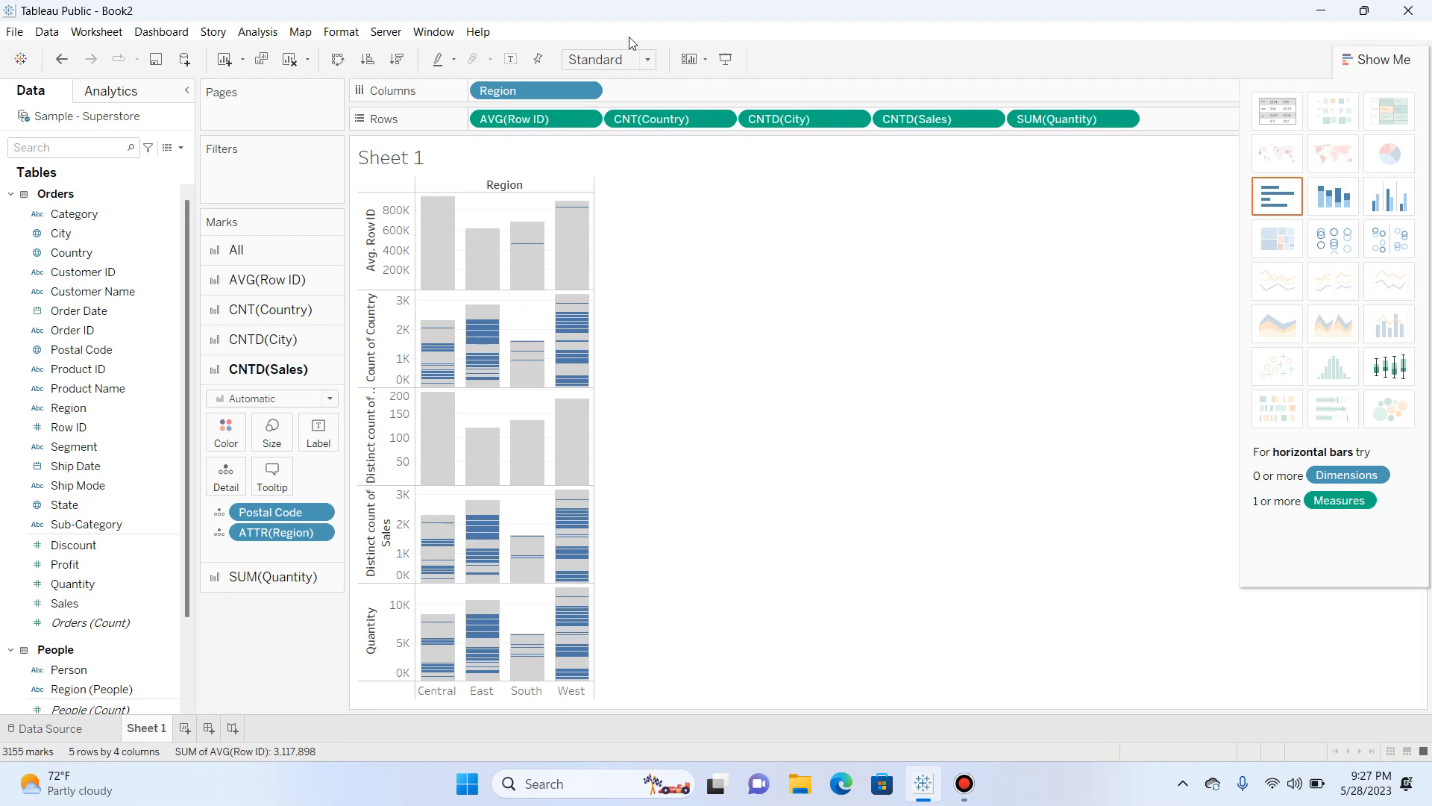
Try the Fit Width sizing on the bar chart view and undo it
left_click(644, 59)
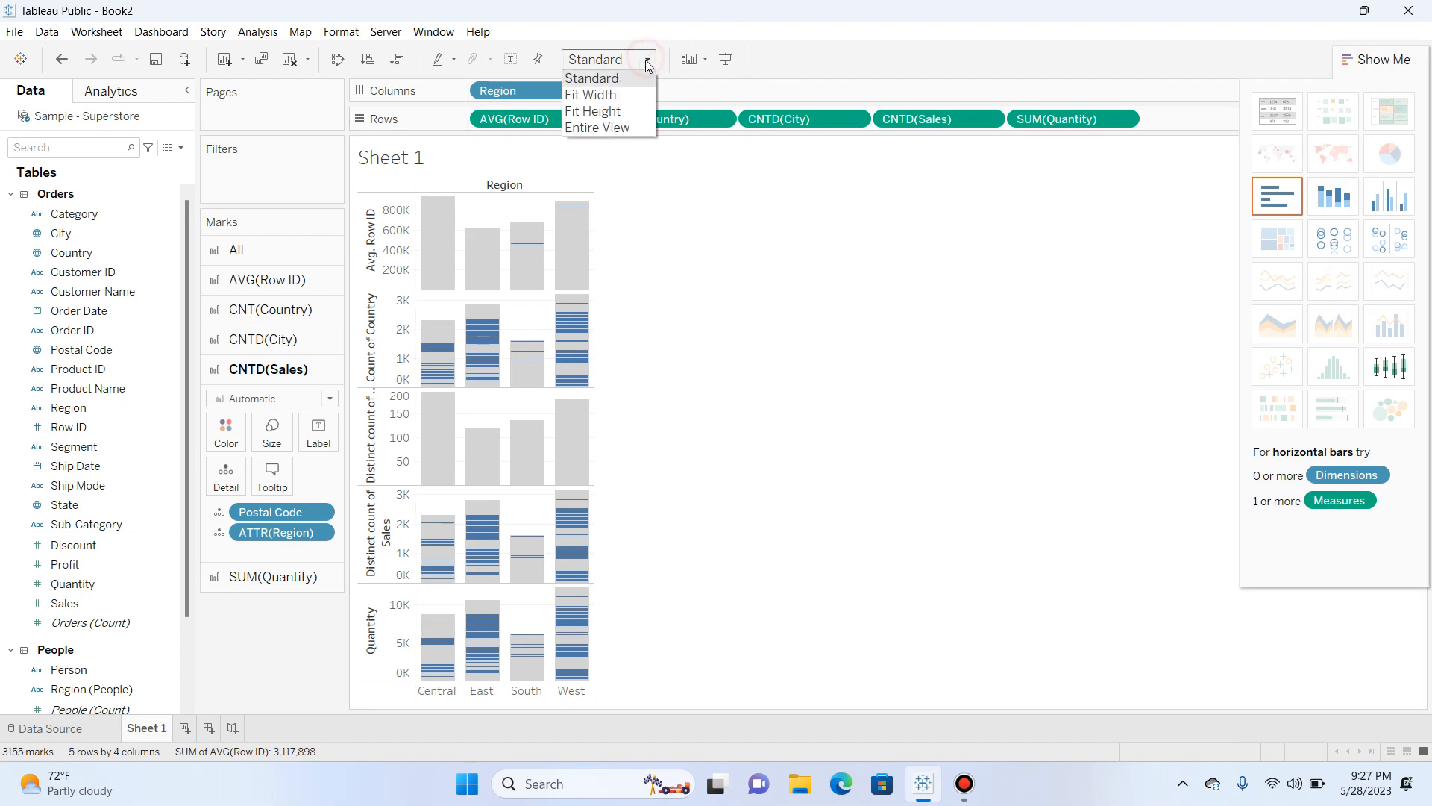
left_click(630, 94)
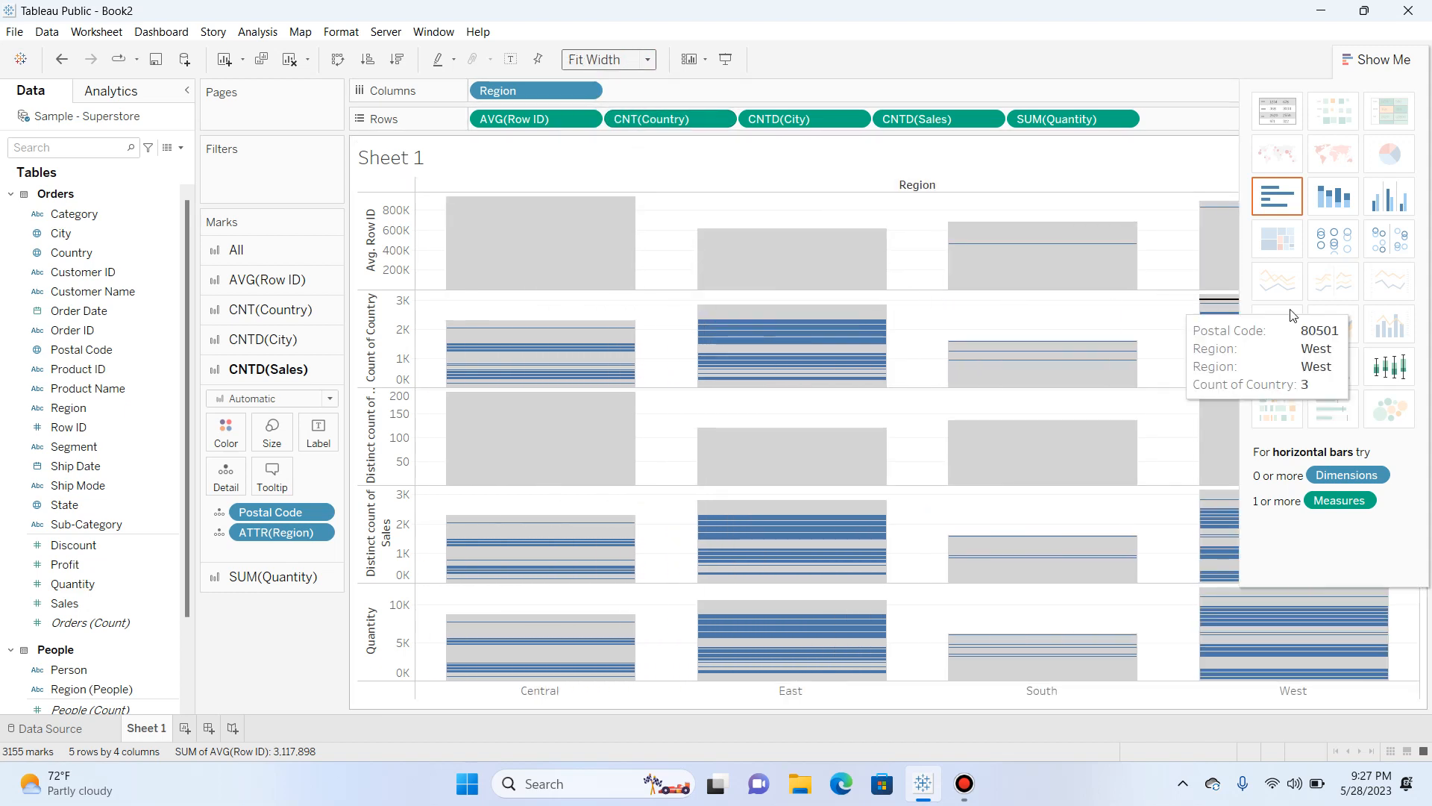
key("ctrl+z")
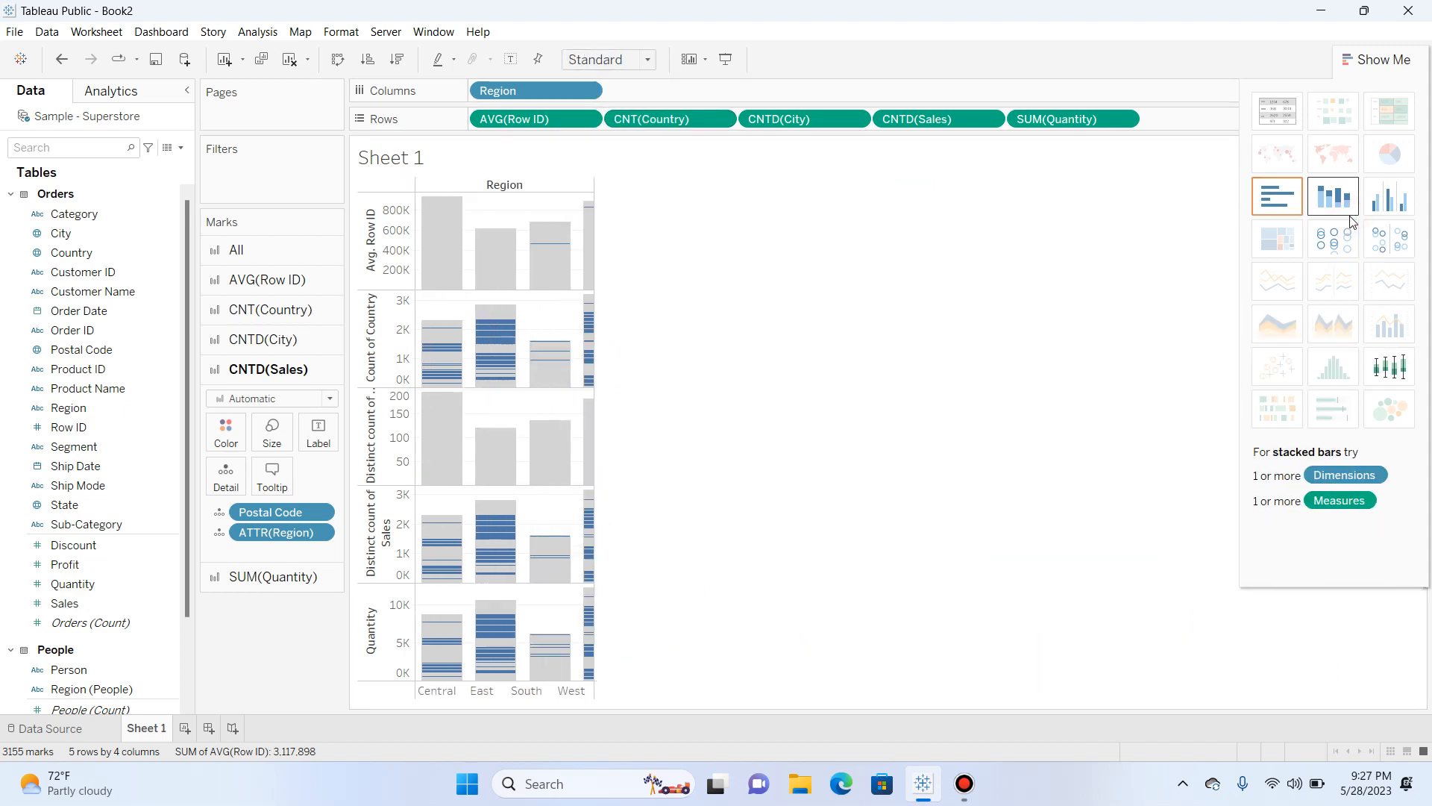
left_click(646, 60)
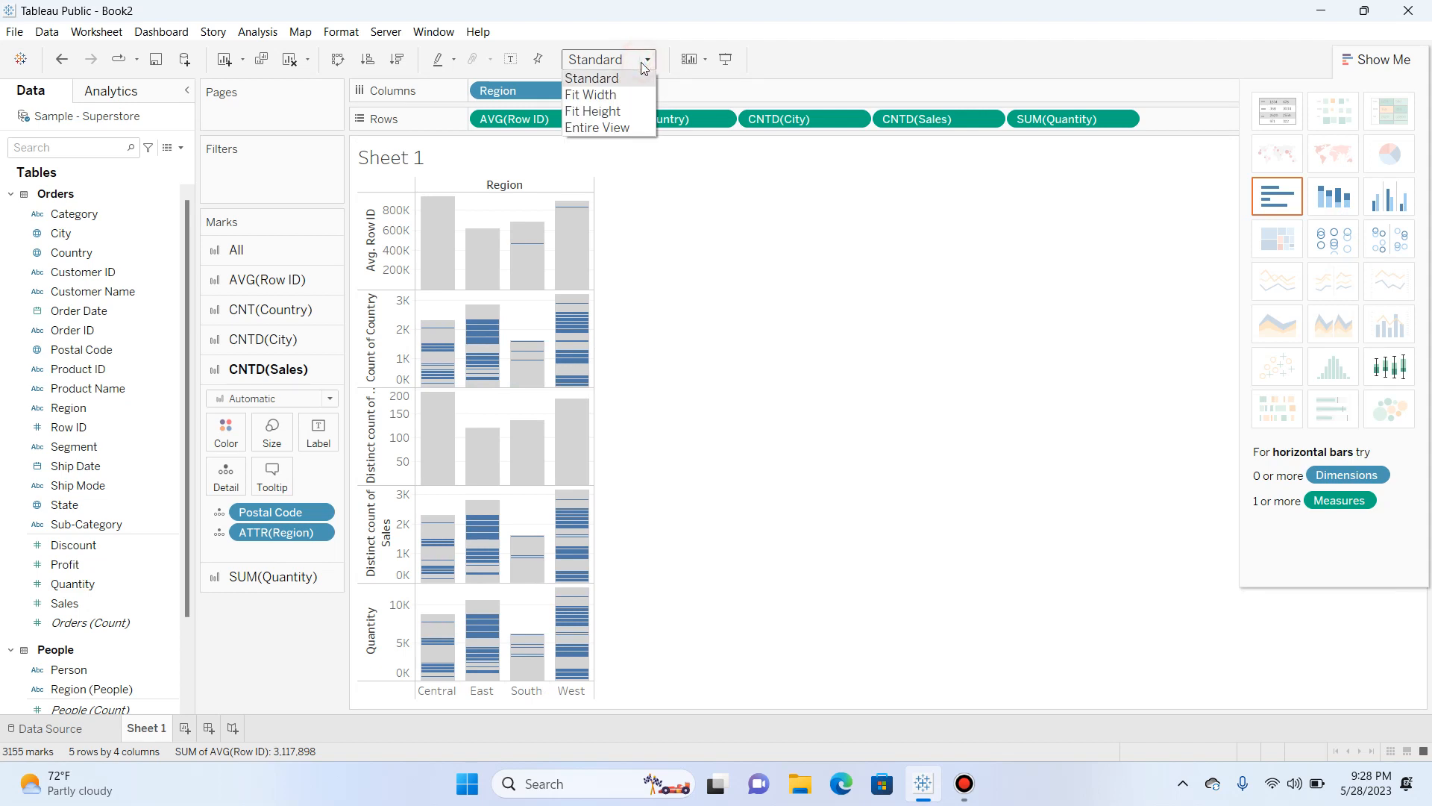
left_click(615, 94)
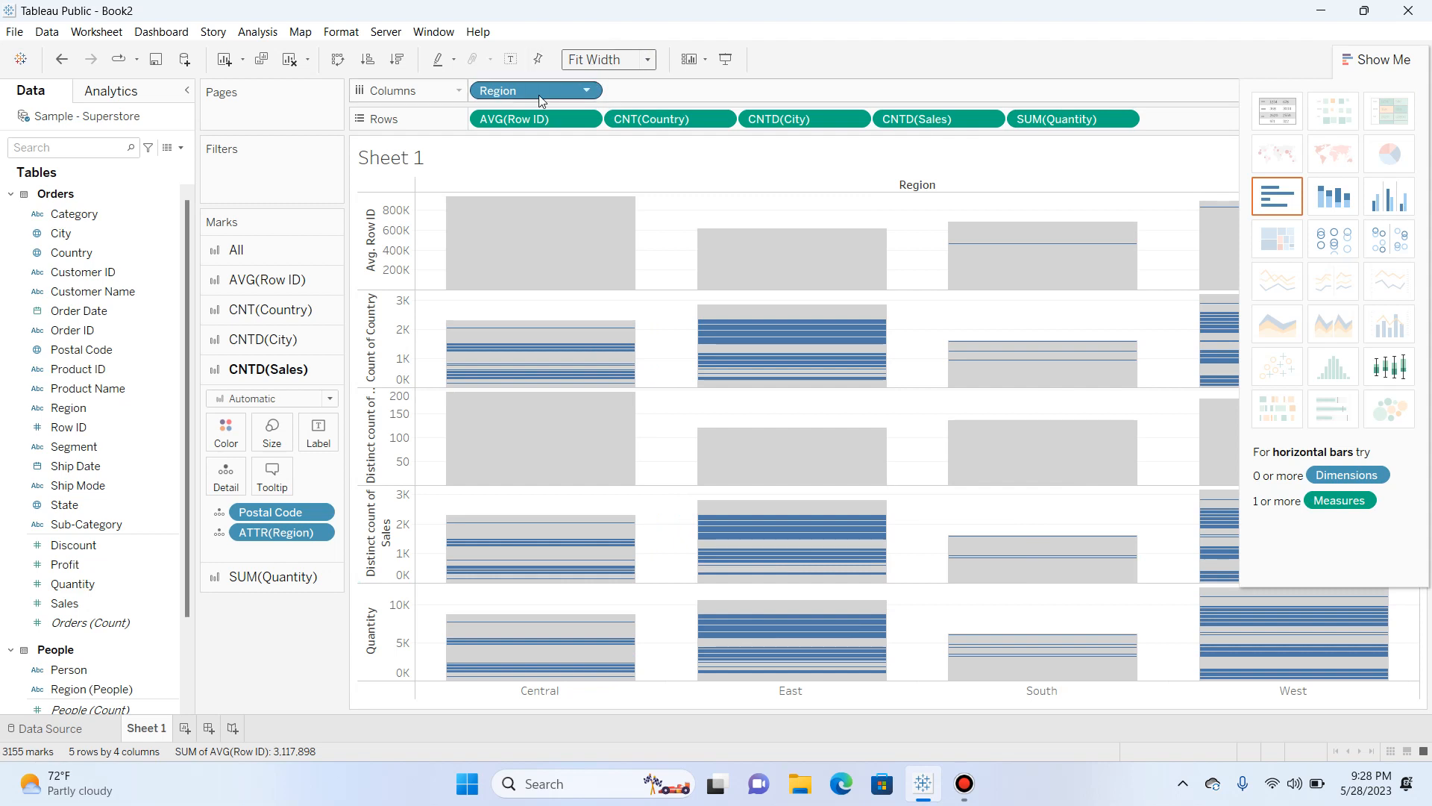
key("ctrl+z")
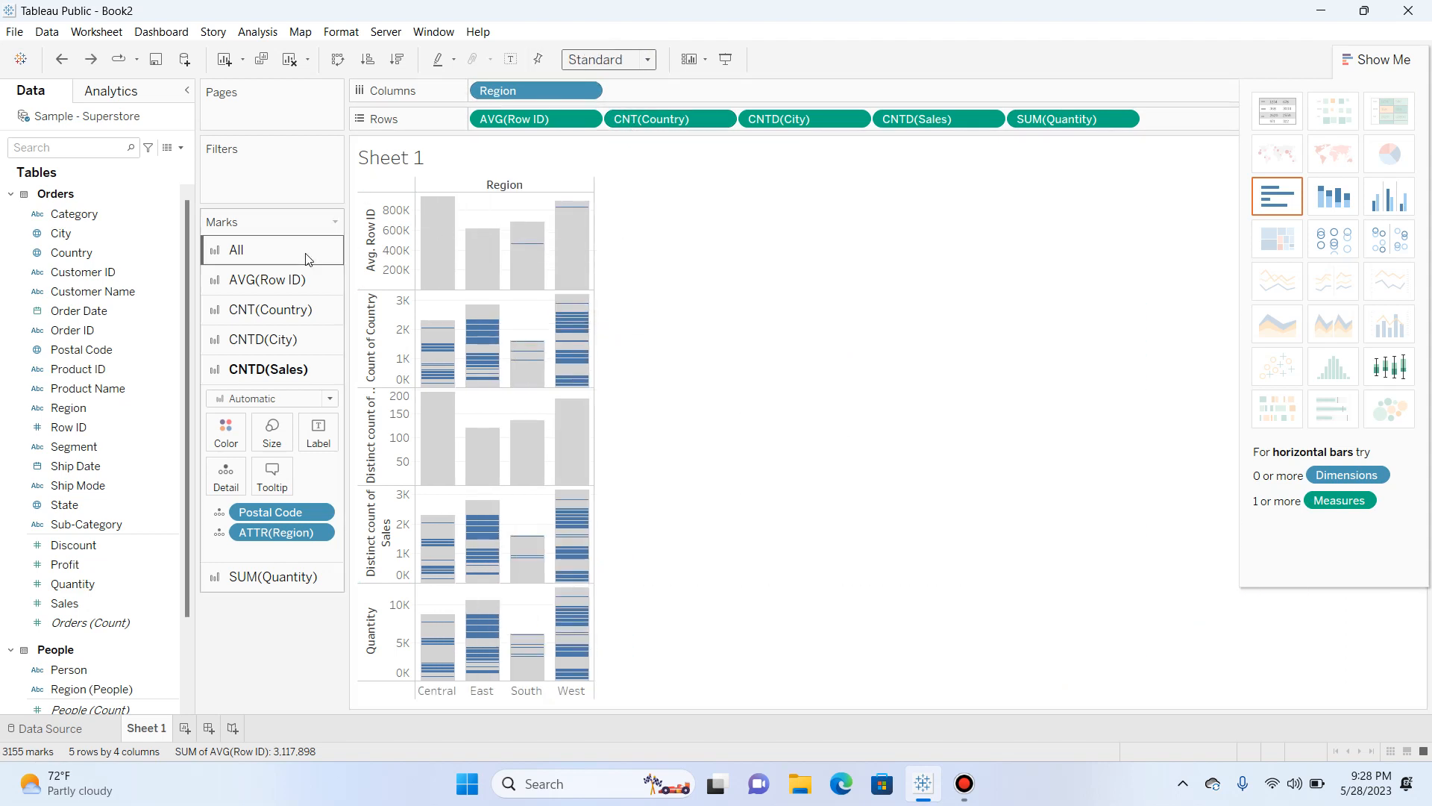
Add Order Date as a filter using Range of dates from 1/3/2014 to 12/30/2017
left_click(89, 317)
left_click(100, 257)
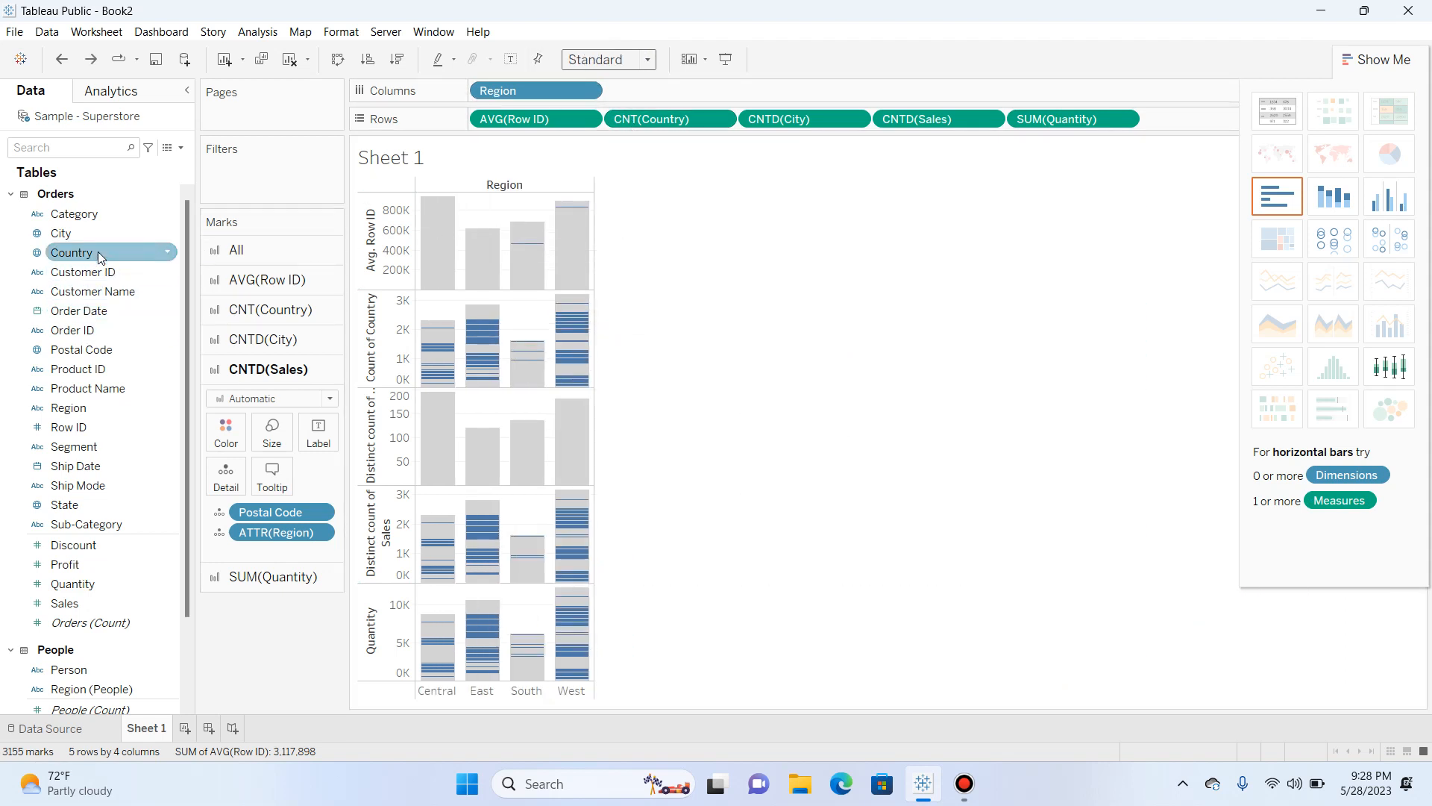
left_click(142, 315)
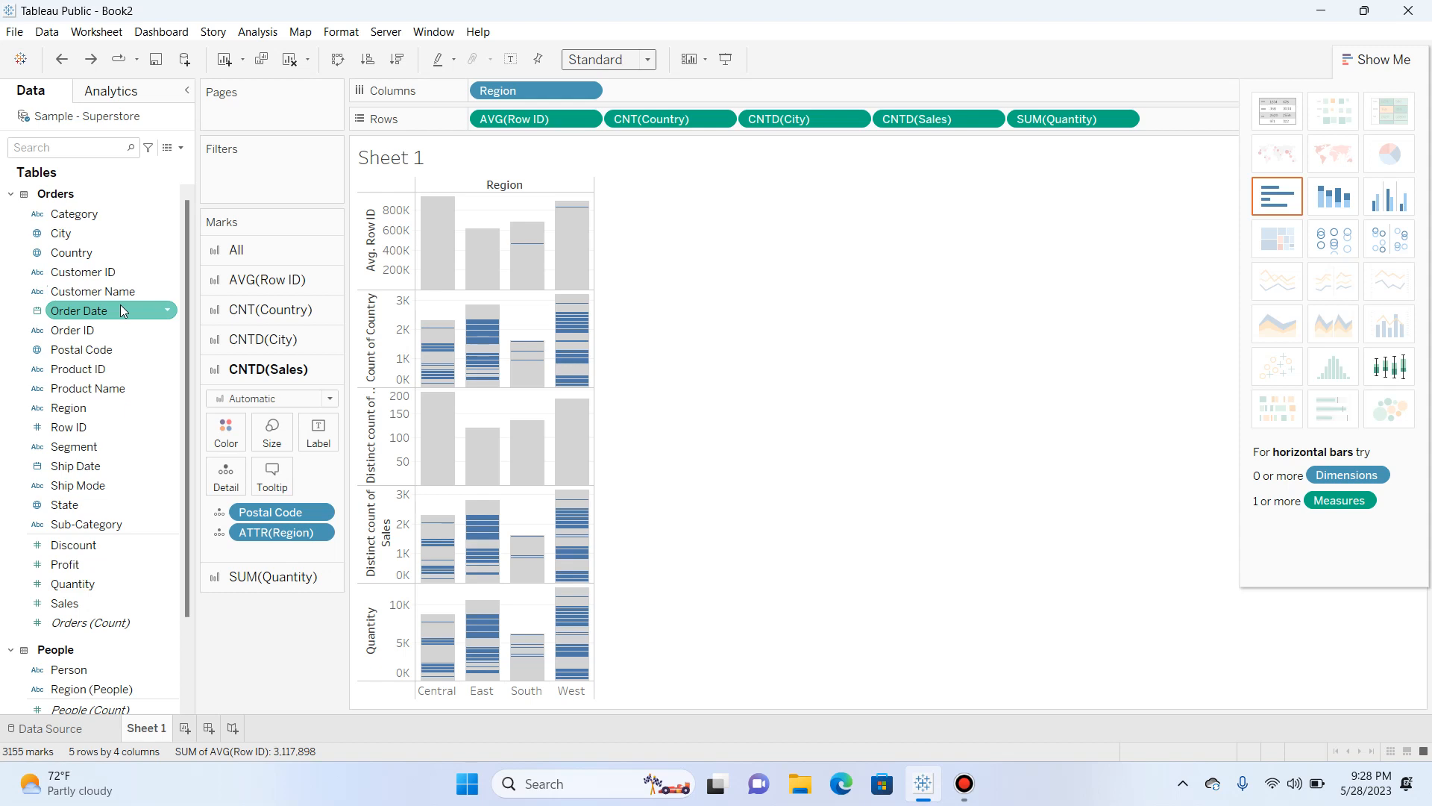
left_click_drag(120, 304, 288, 170)
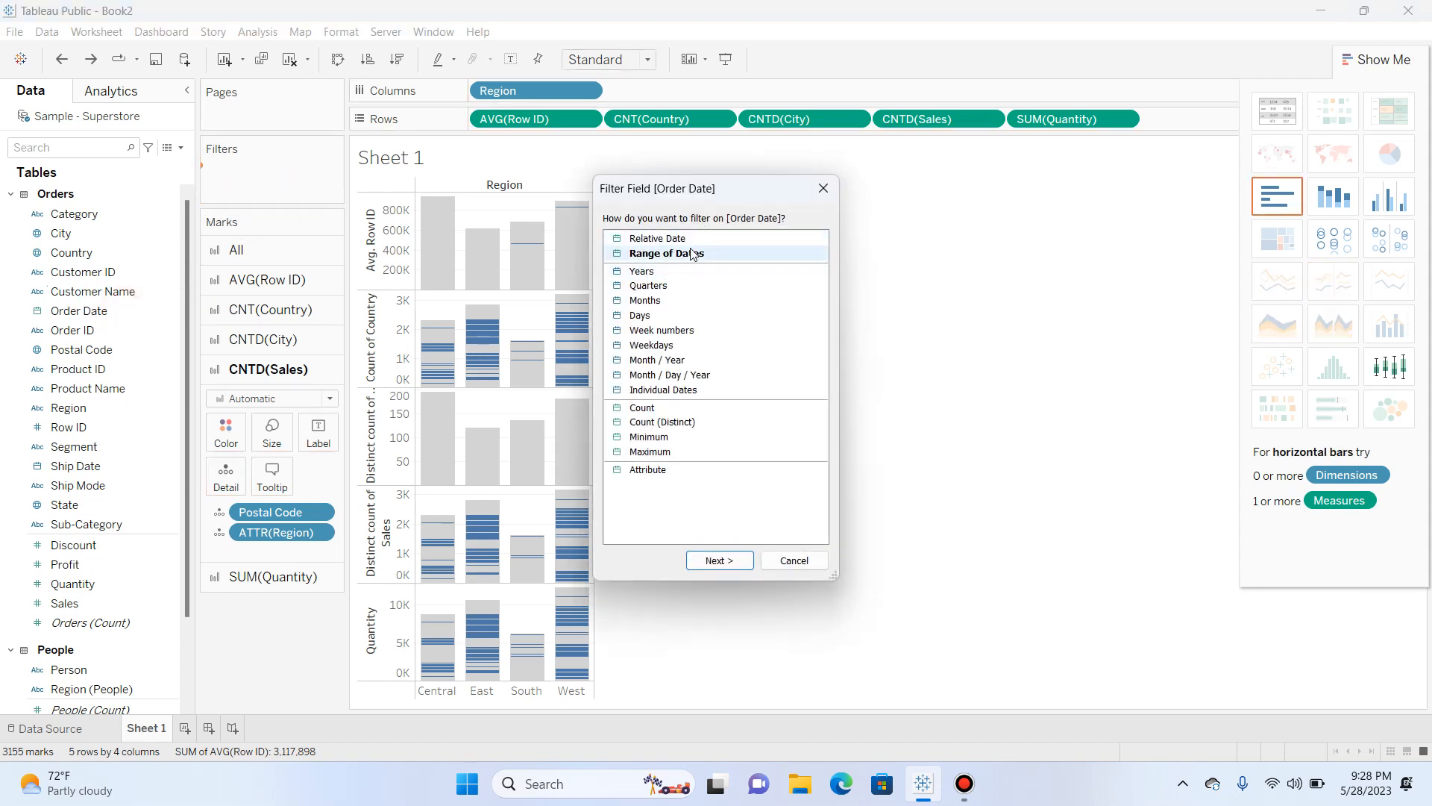
left_click(657, 239)
left_click(729, 564)
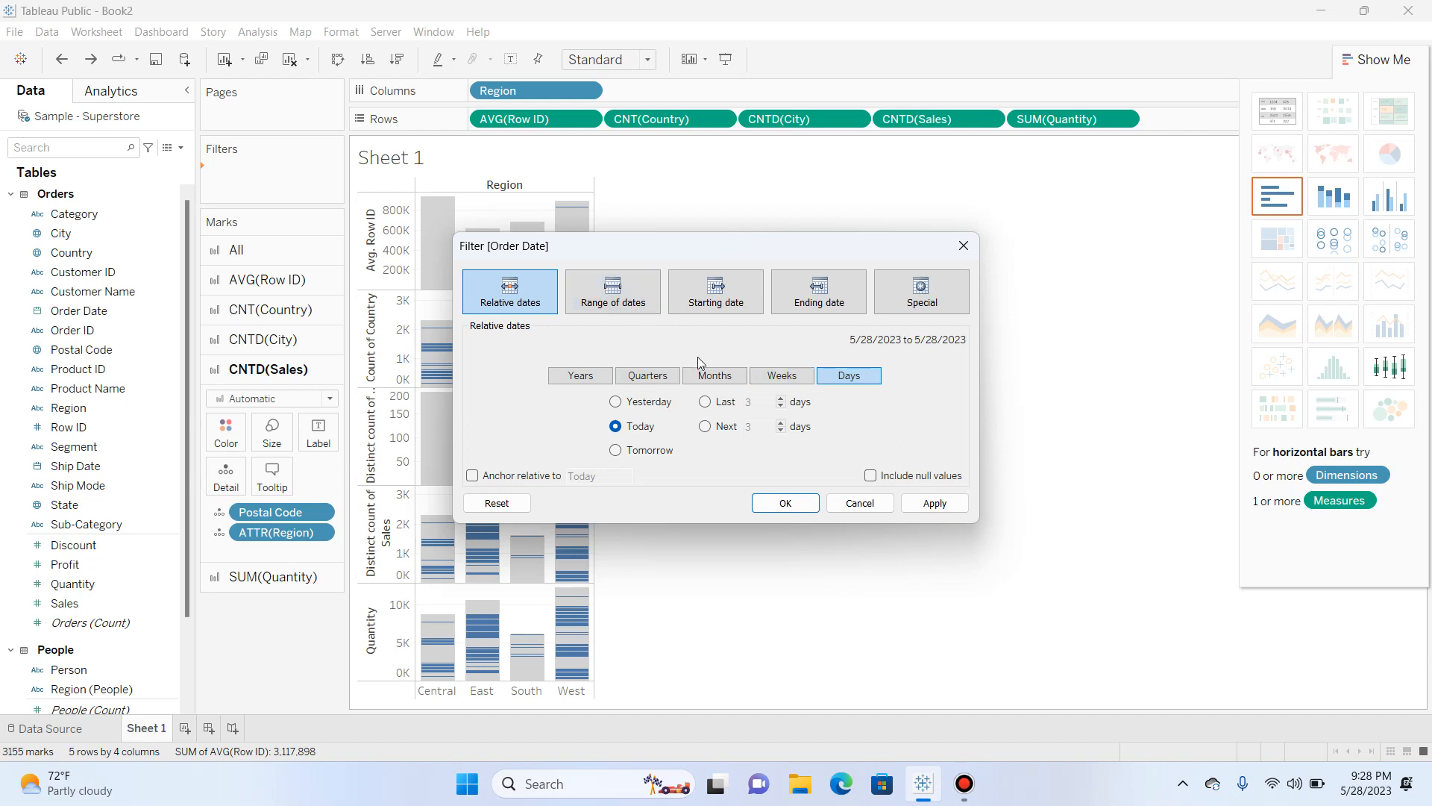
left_click(639, 303)
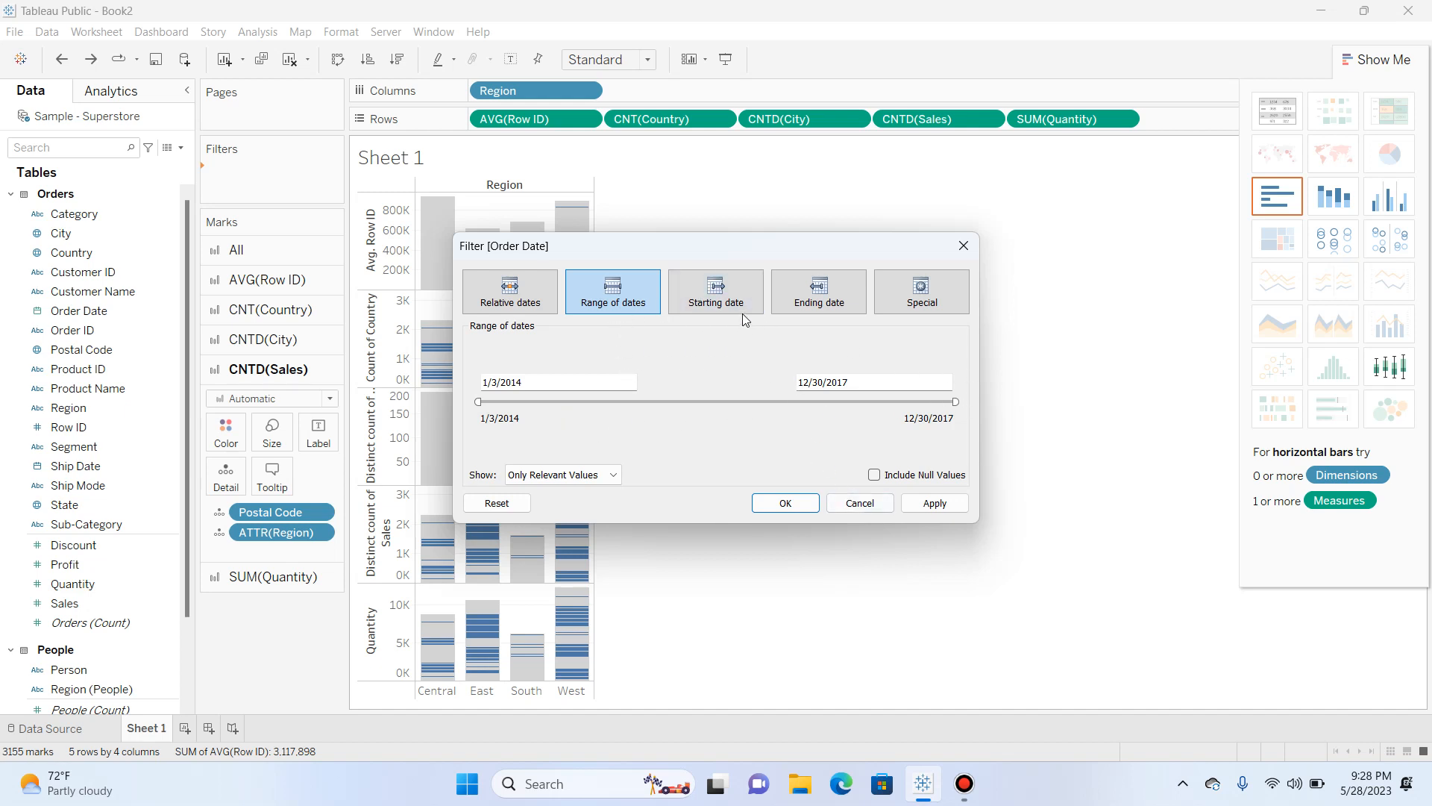
left_click(946, 503)
left_click(789, 505)
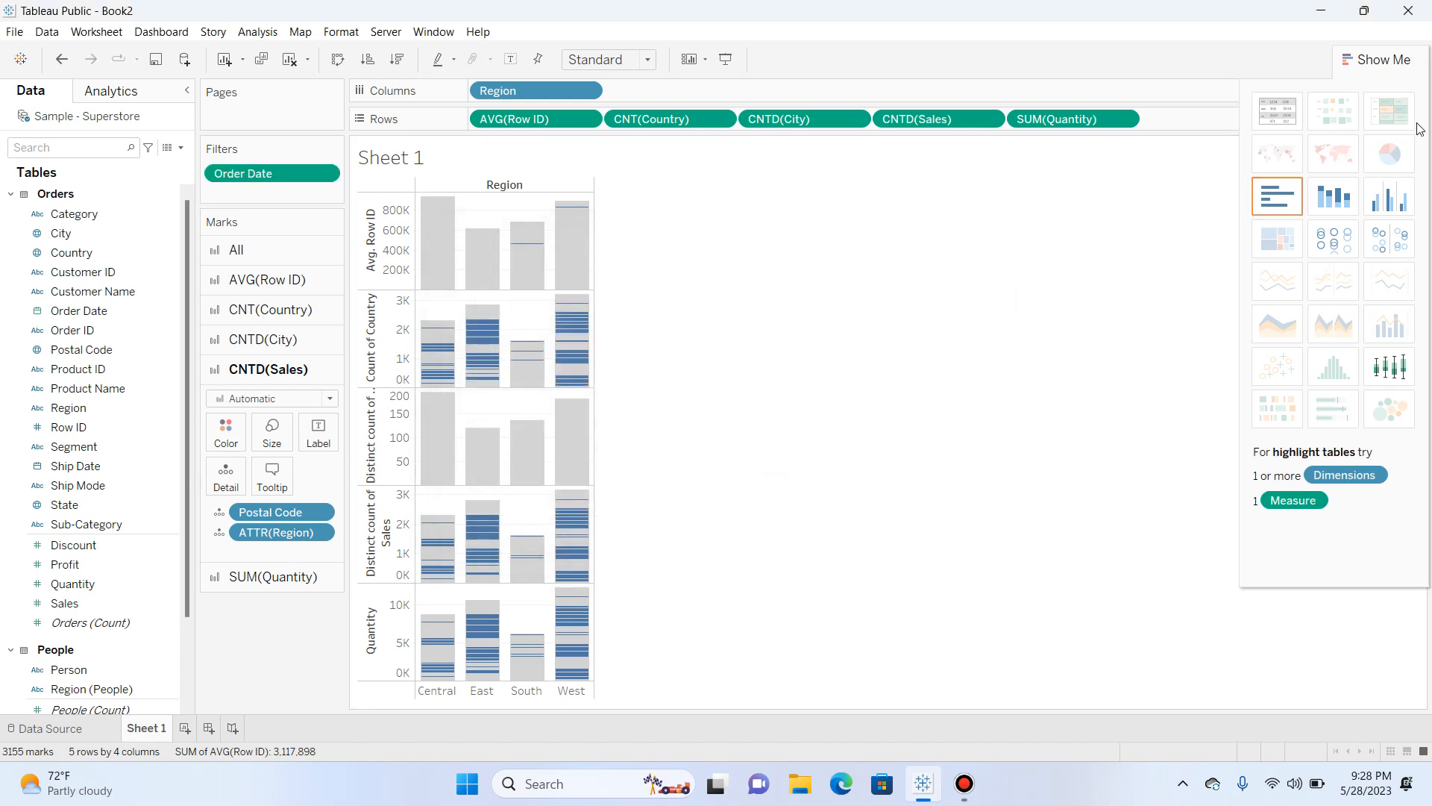
Hide the Show Me chart gallery and show the Order Date filter control beside the chart
left_click(1403, 59)
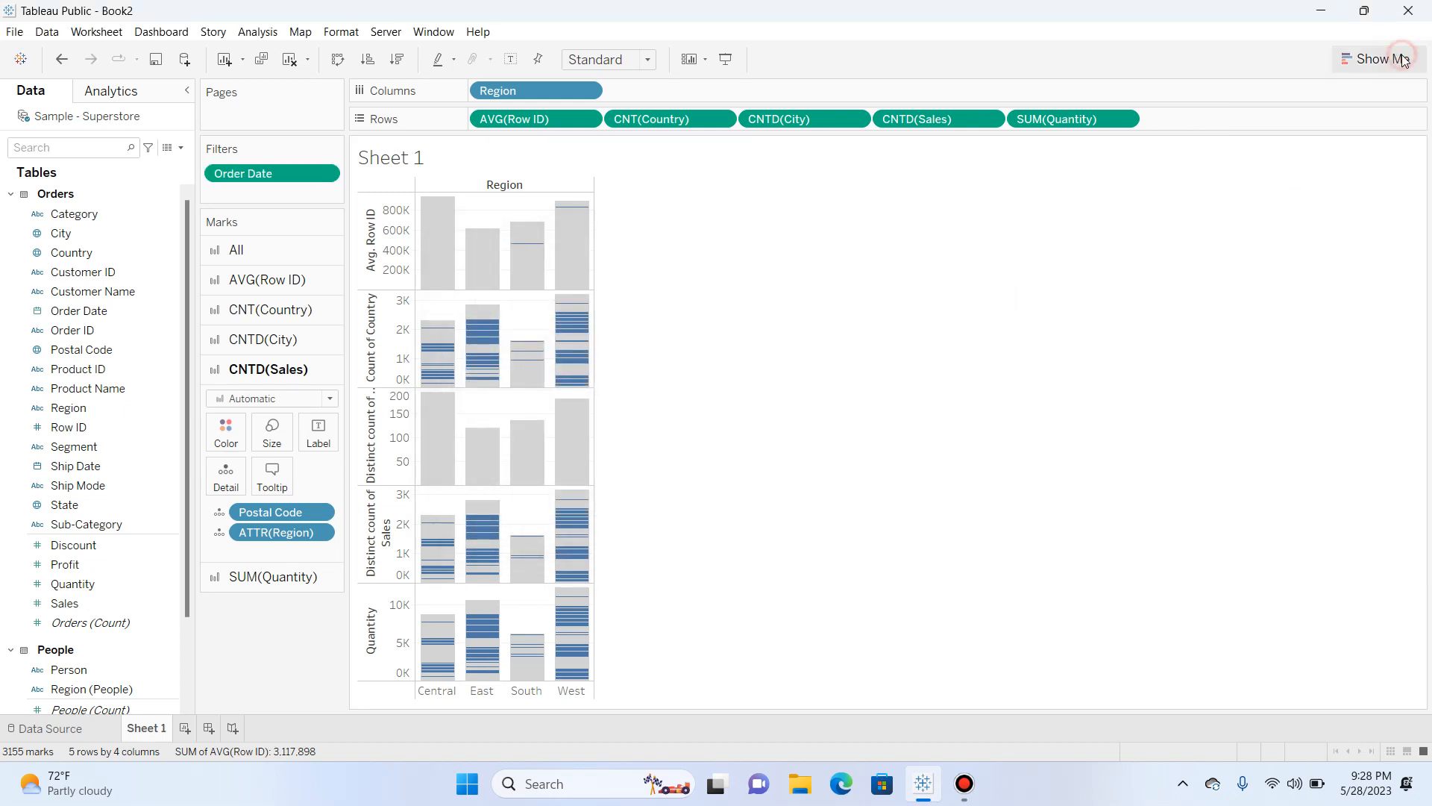
left_click(327, 174)
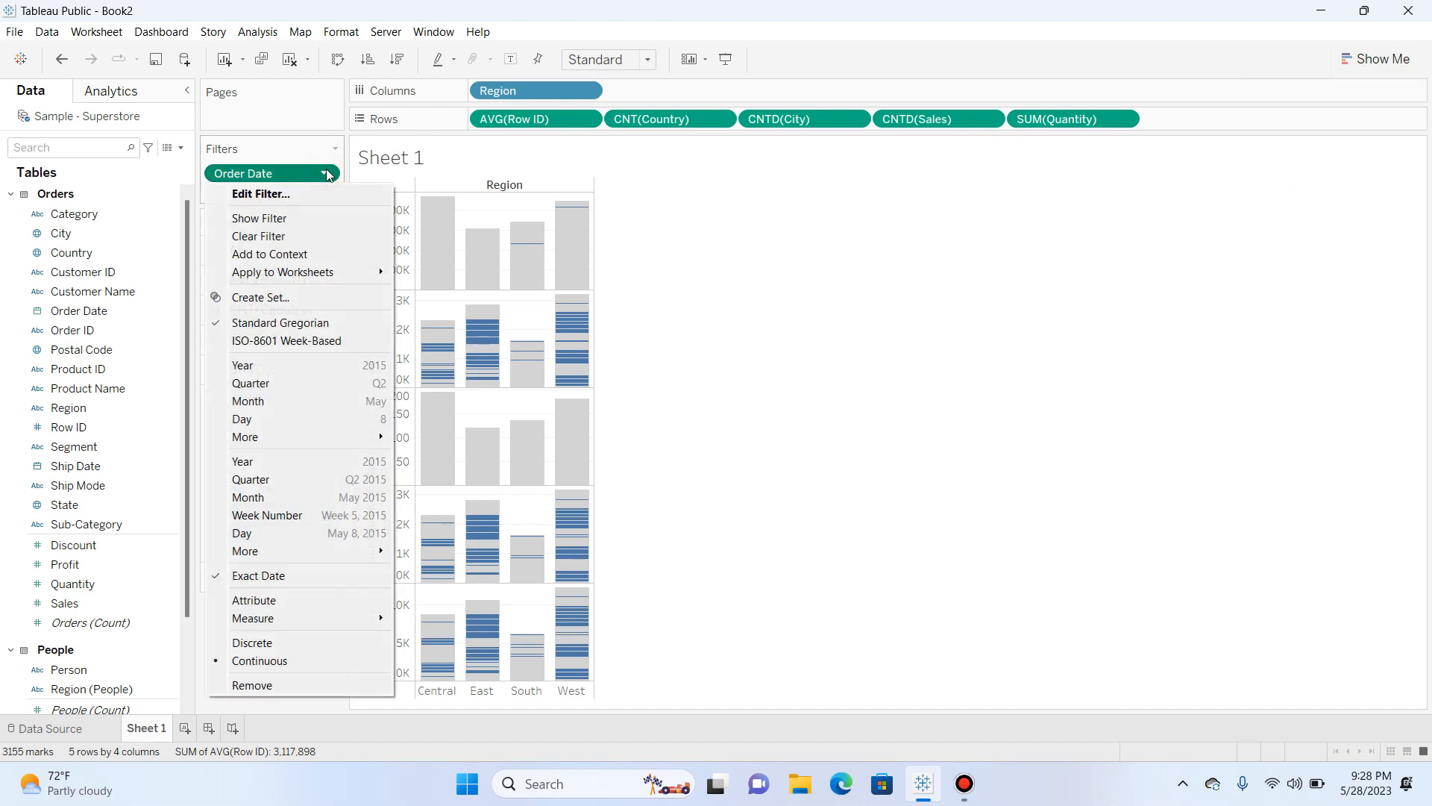
left_click(302, 217)
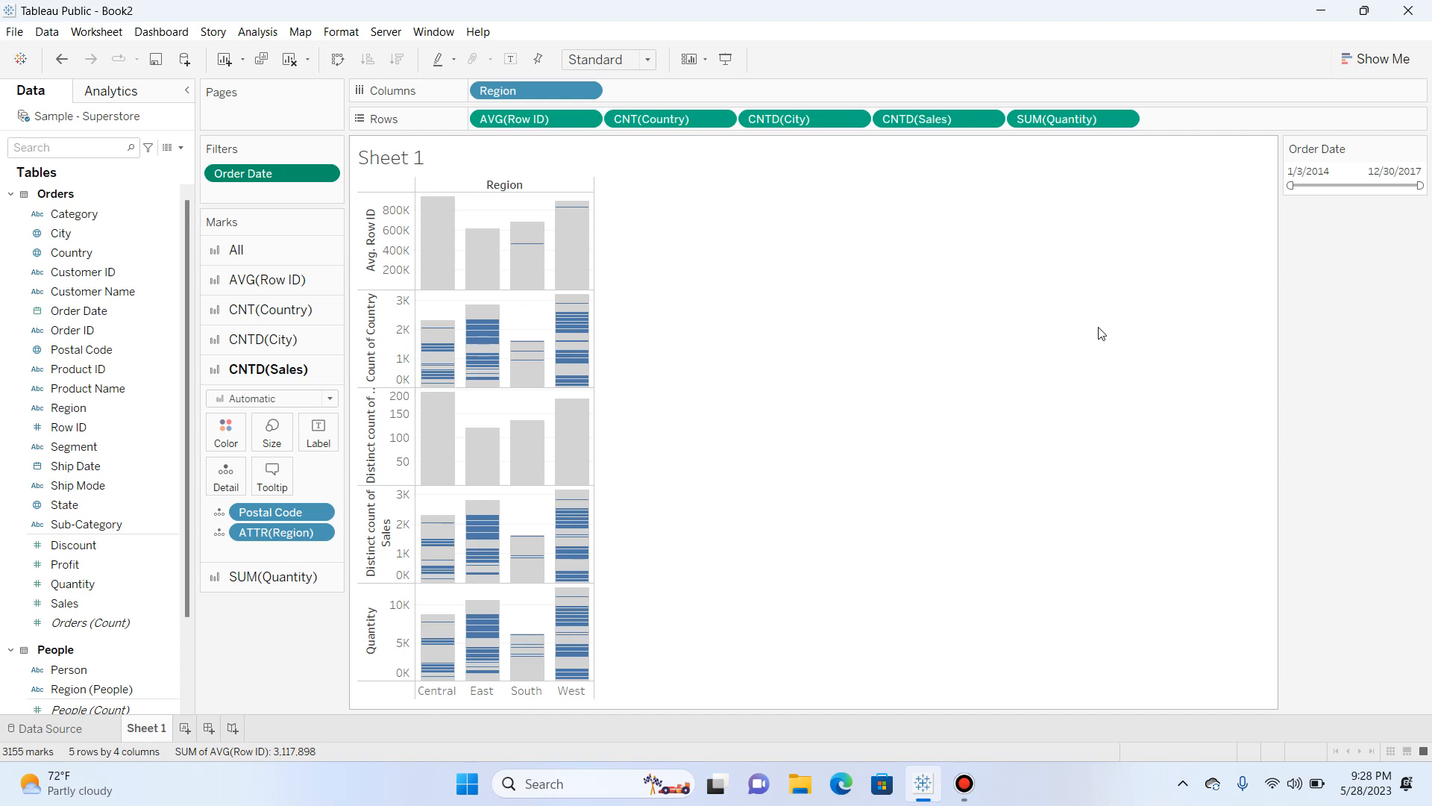
Adjust the start of the Order Date range to 3/31/2014 and remove the filter from the sheet
left_click_drag(1292, 185, 1315, 185)
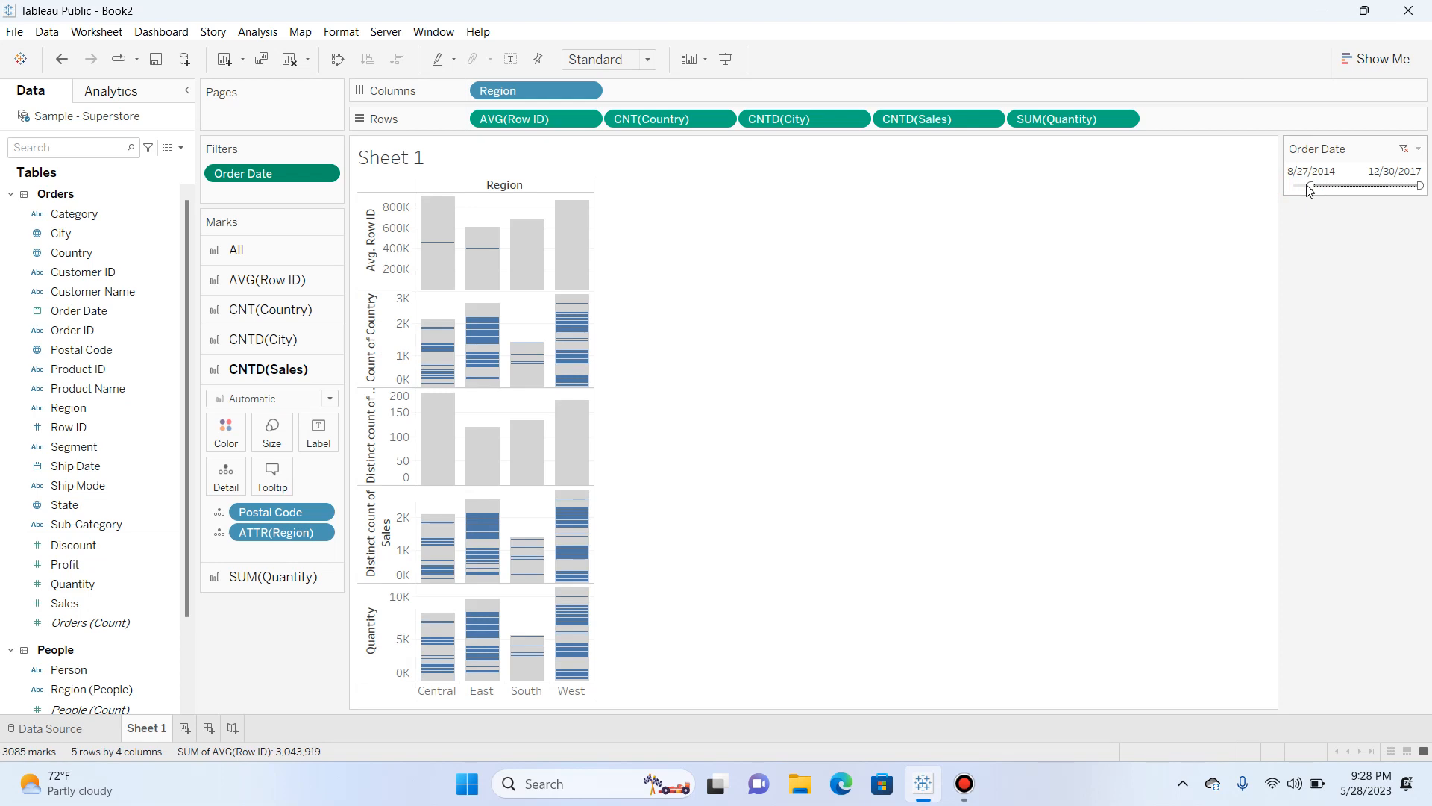
left_click_drag(1311, 185, 1254, 178)
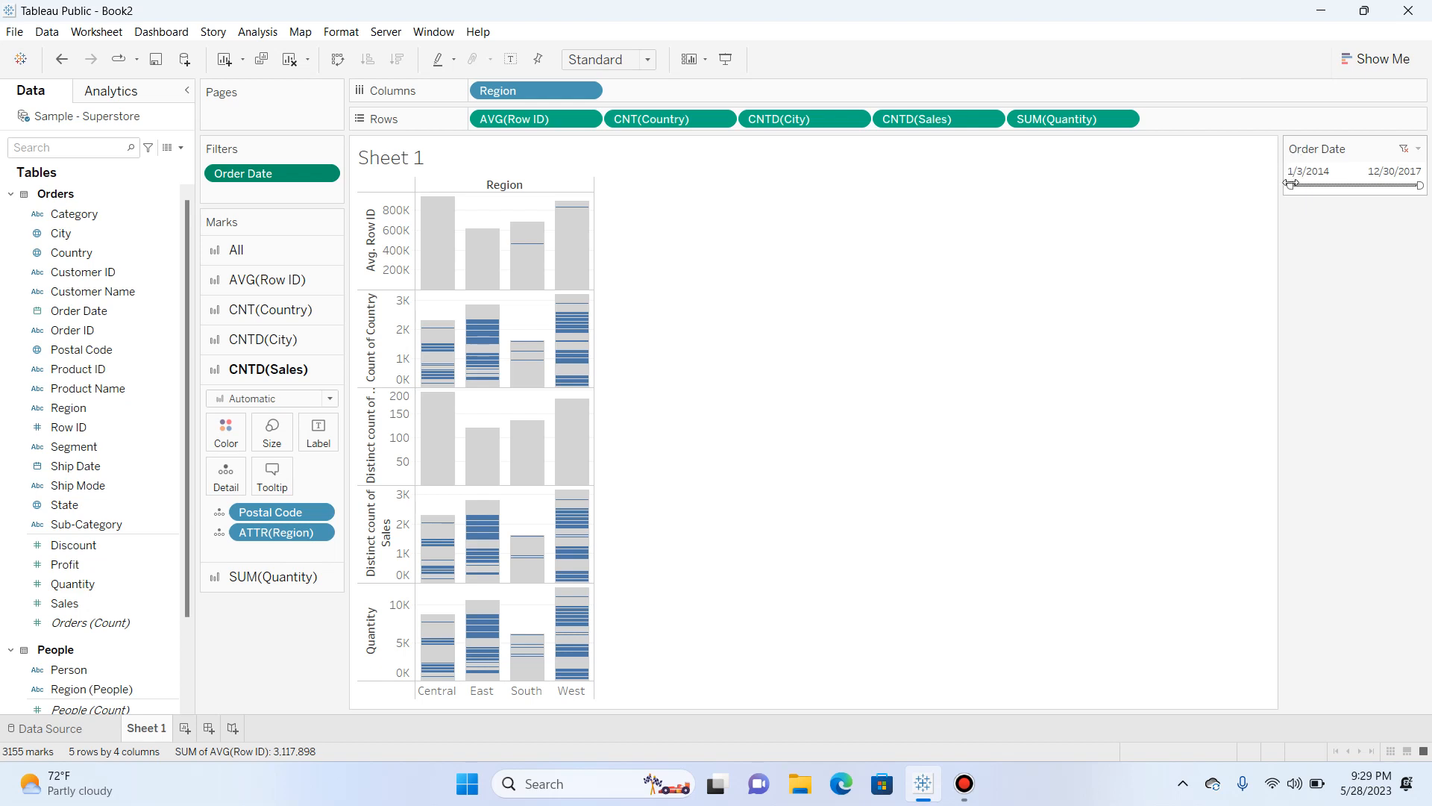
left_click(1291, 184)
left_click_drag(1296, 185, 1298, 184)
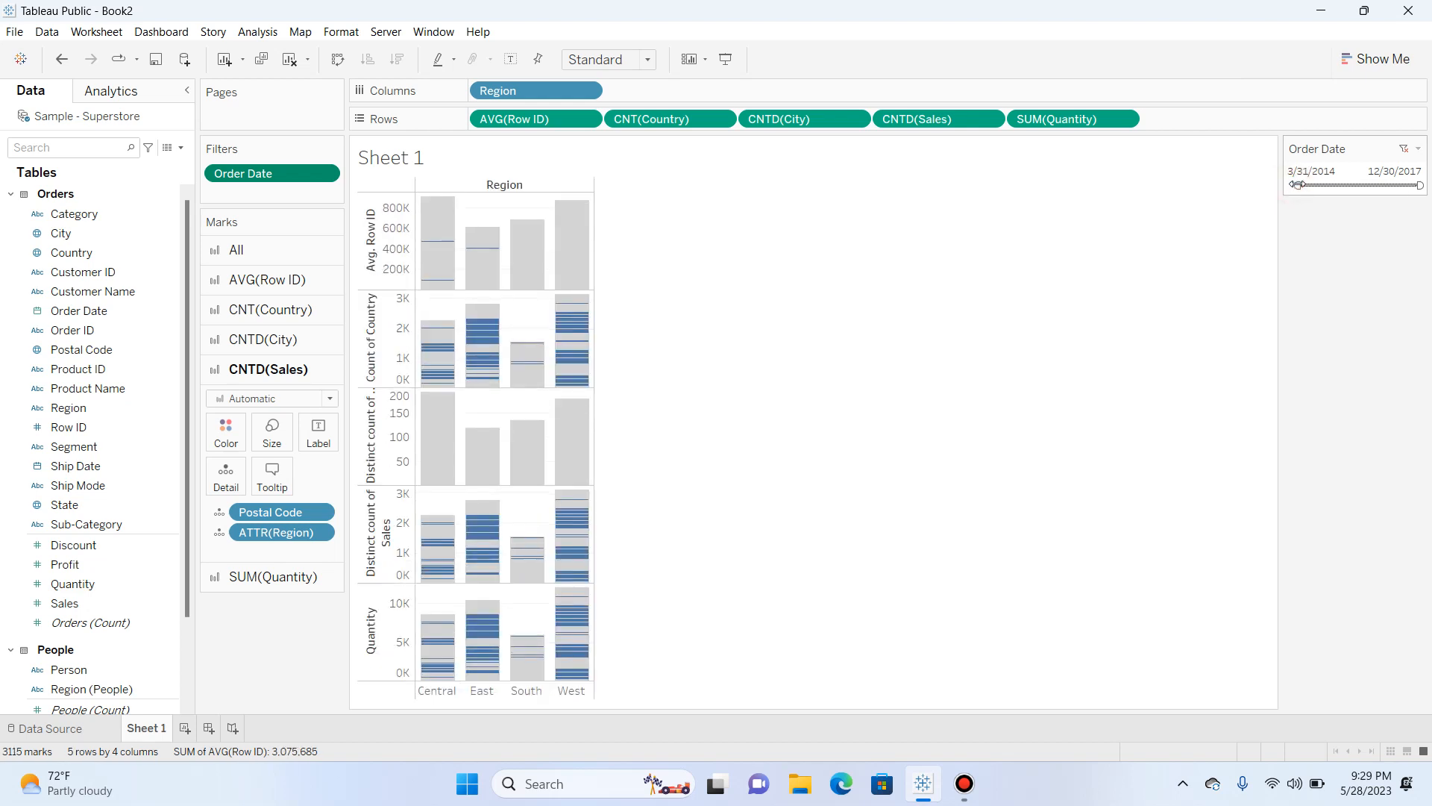
left_click(1415, 151)
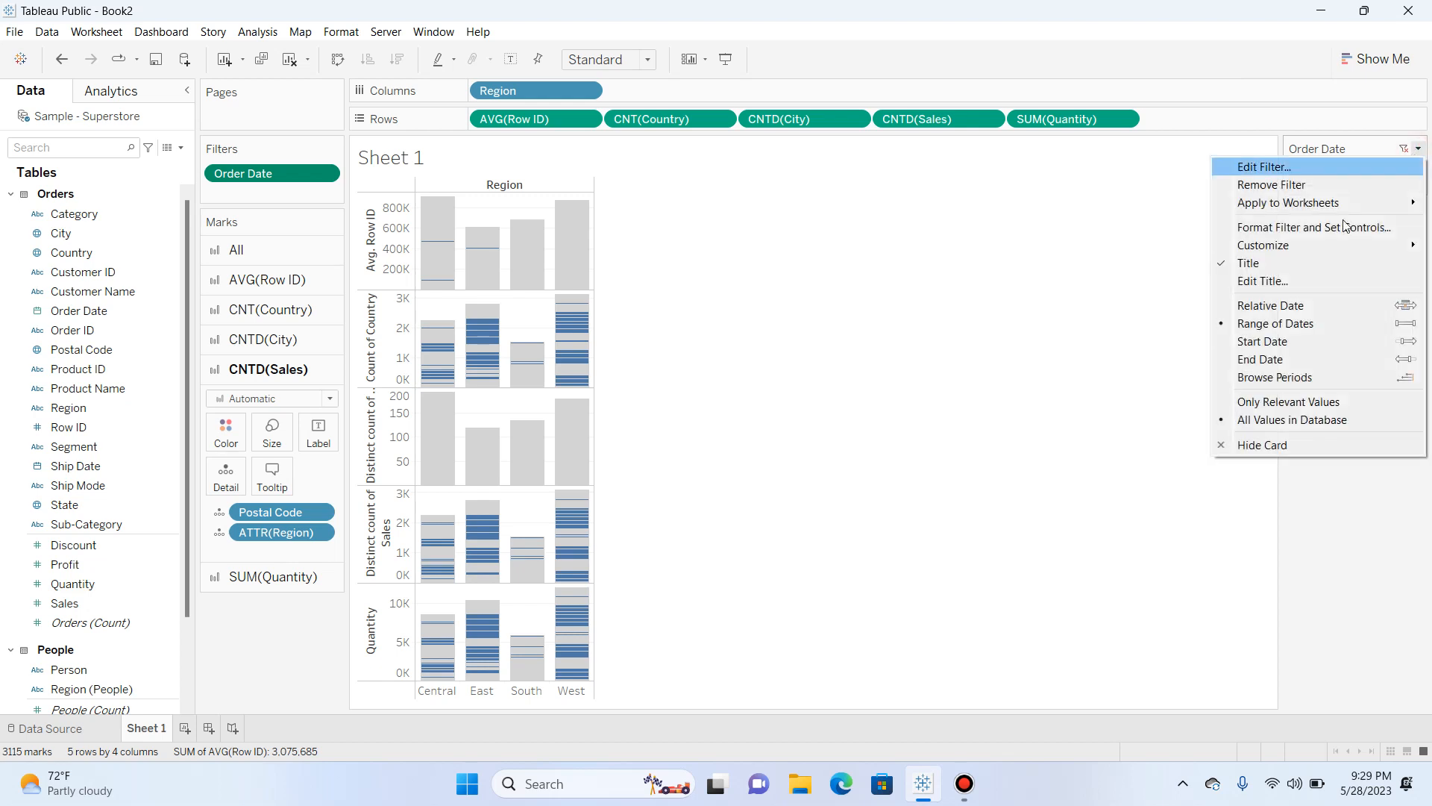
left_click(1289, 187)
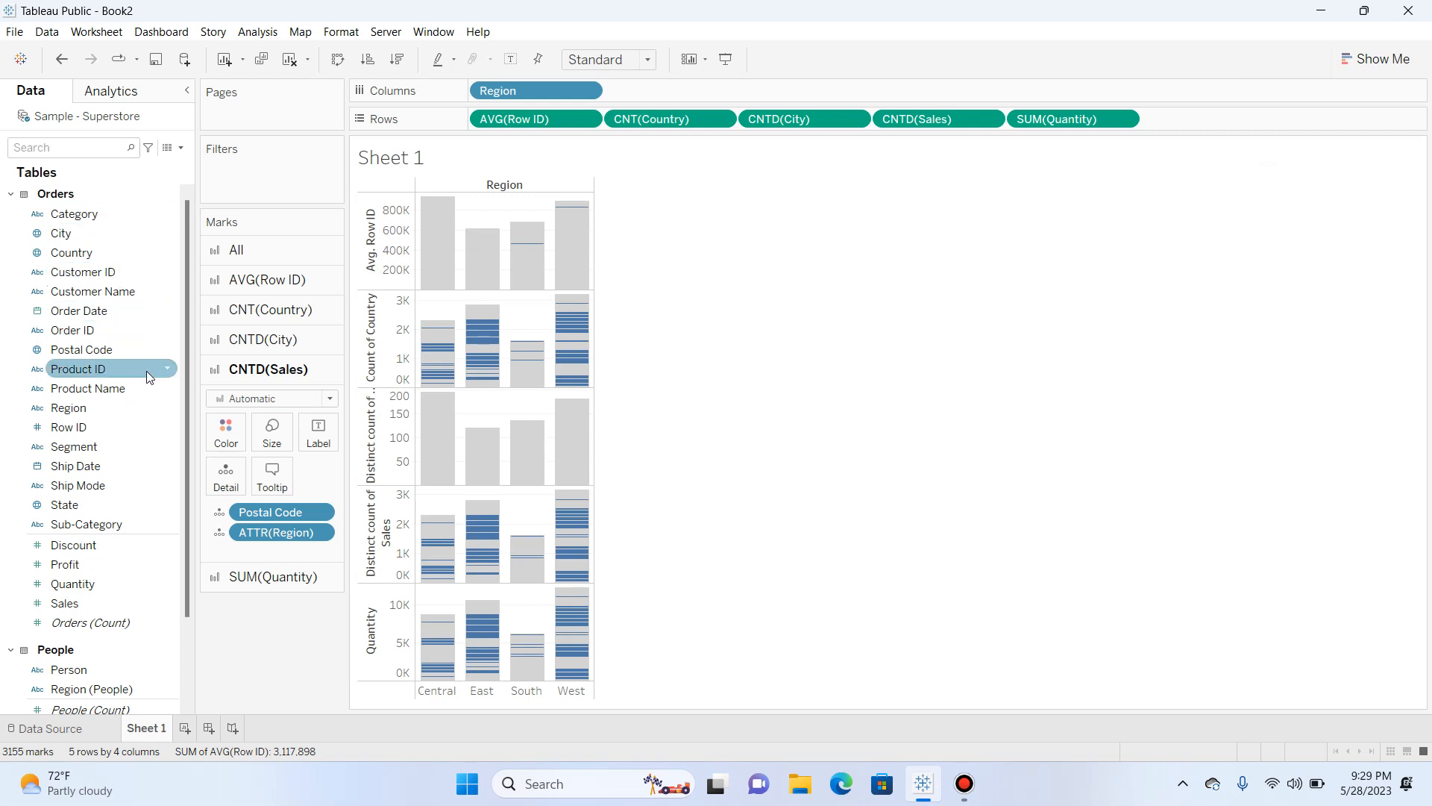
Filter the sheet by Order Date using the Starting date type with a start of 1/3/2014
left_click_drag(104, 312, 261, 180)
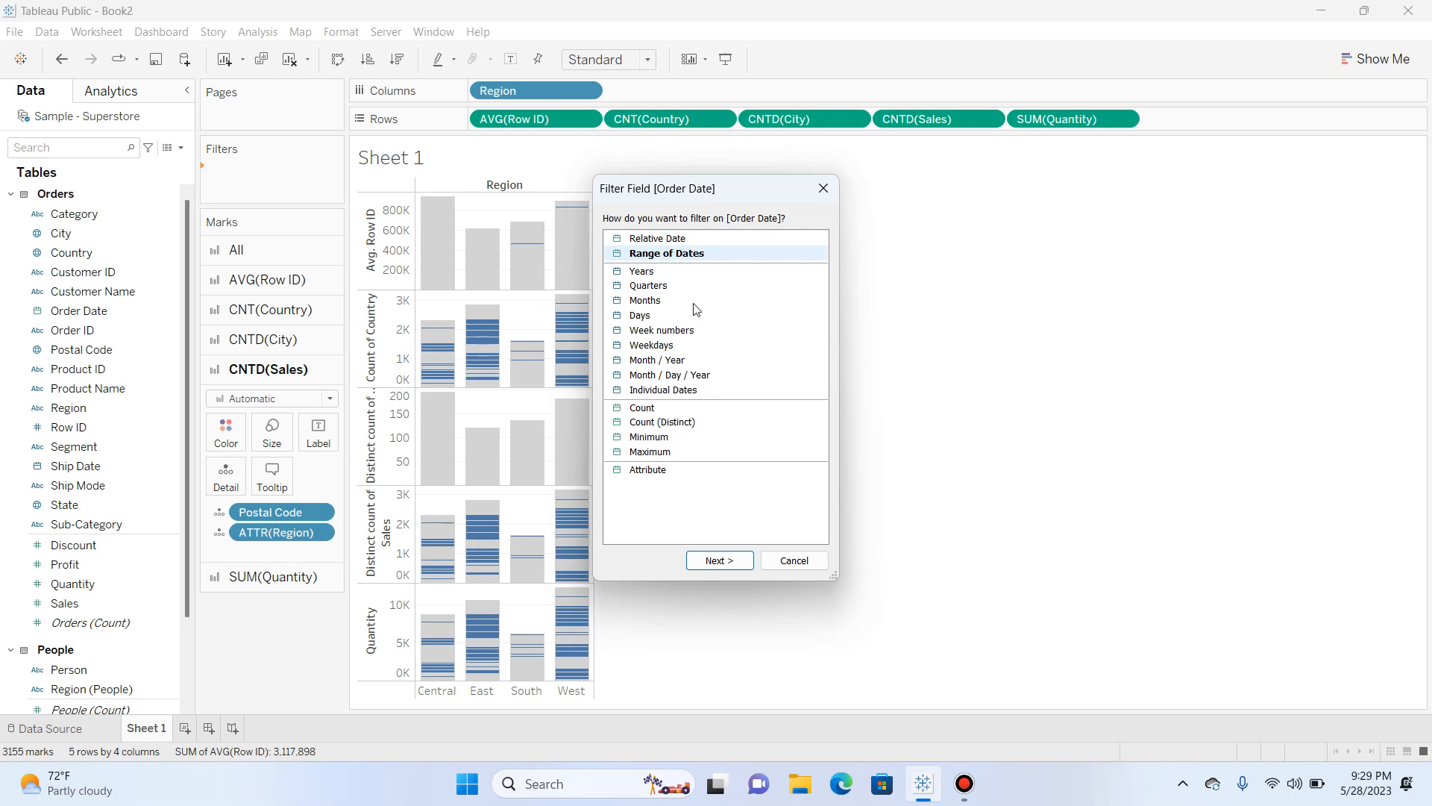
left_click(733, 560)
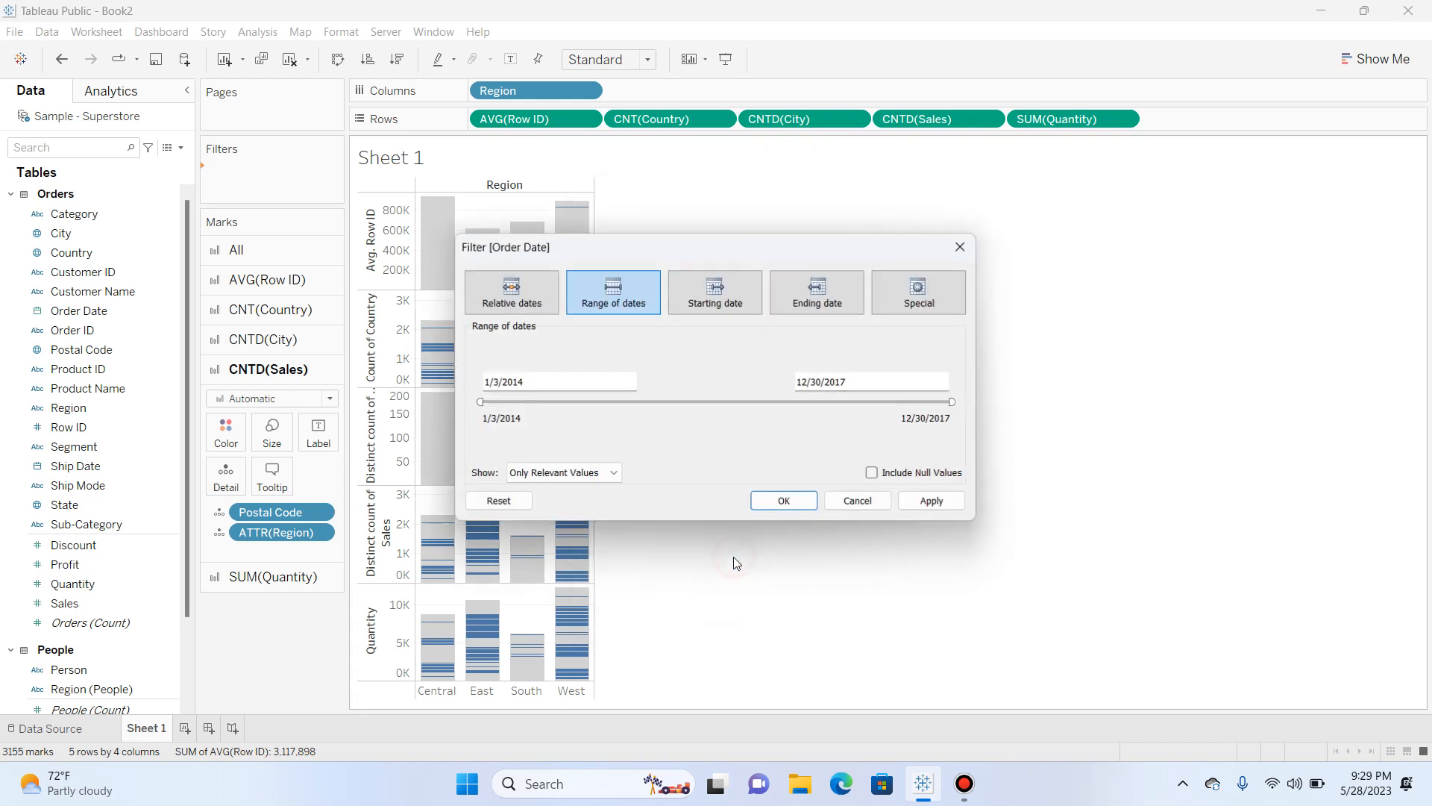
left_click(675, 298)
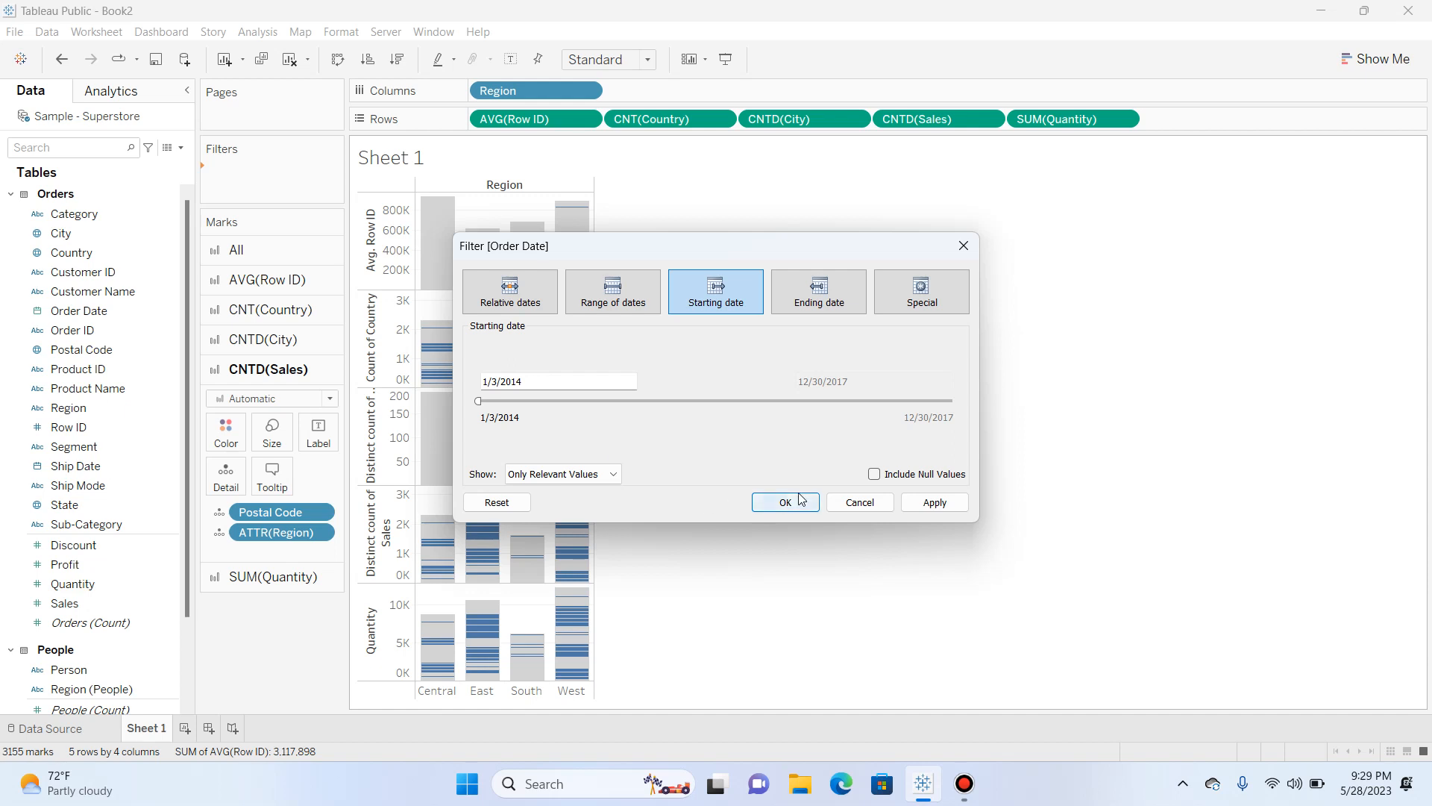
left_click(938, 503)
left_click(787, 502)
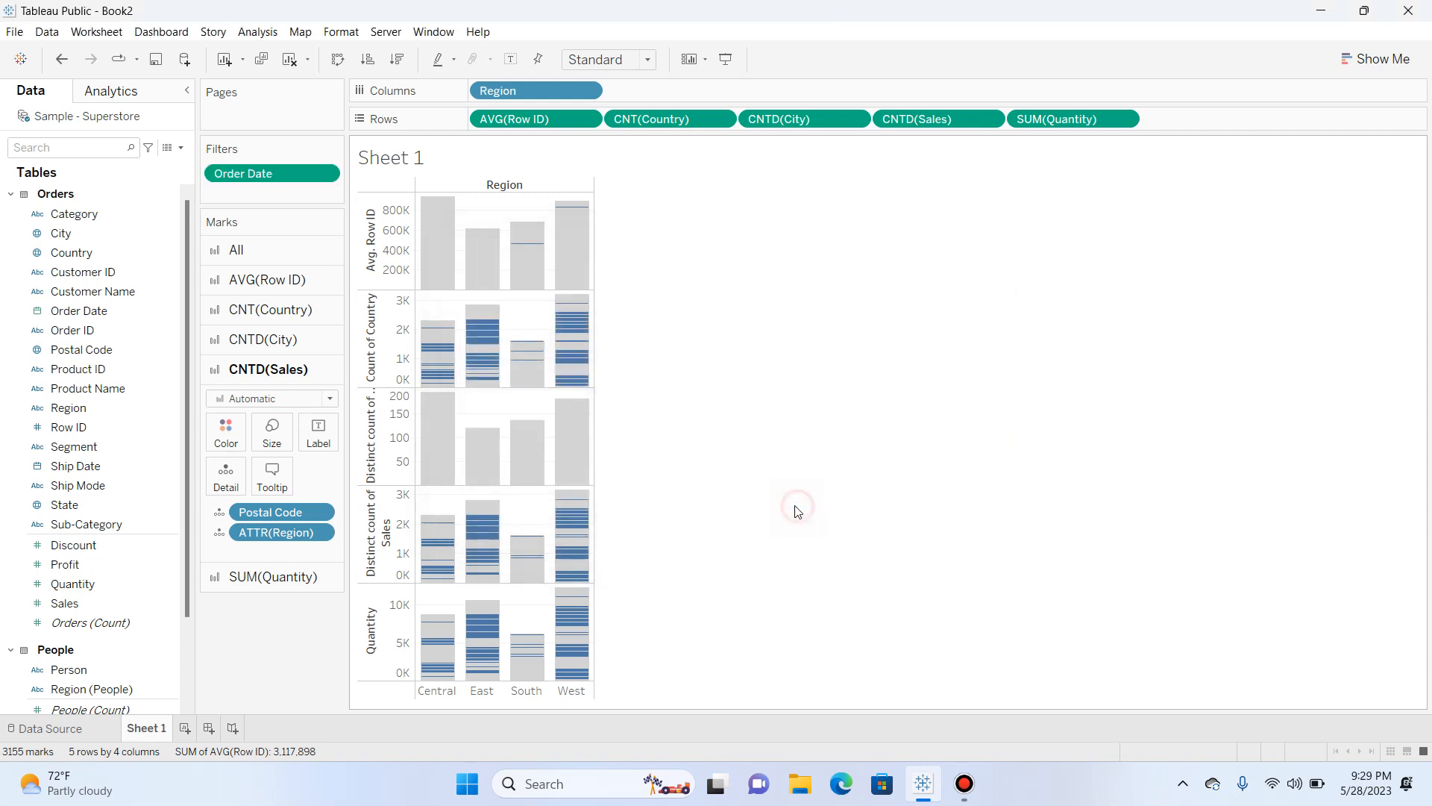
Show the Order Date filter control and move its starting date to 11/27/2015
right_click(266, 174)
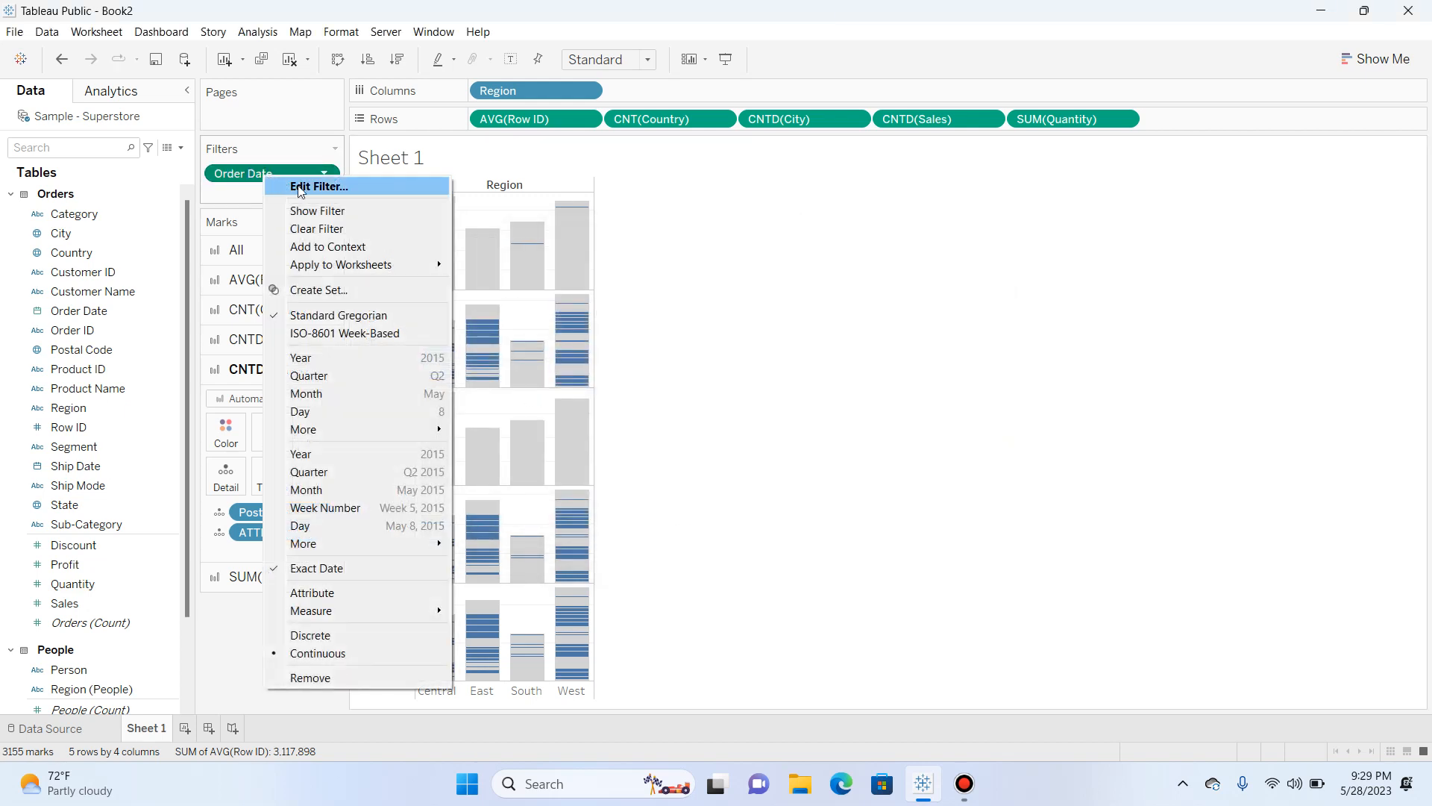
left_click(317, 209)
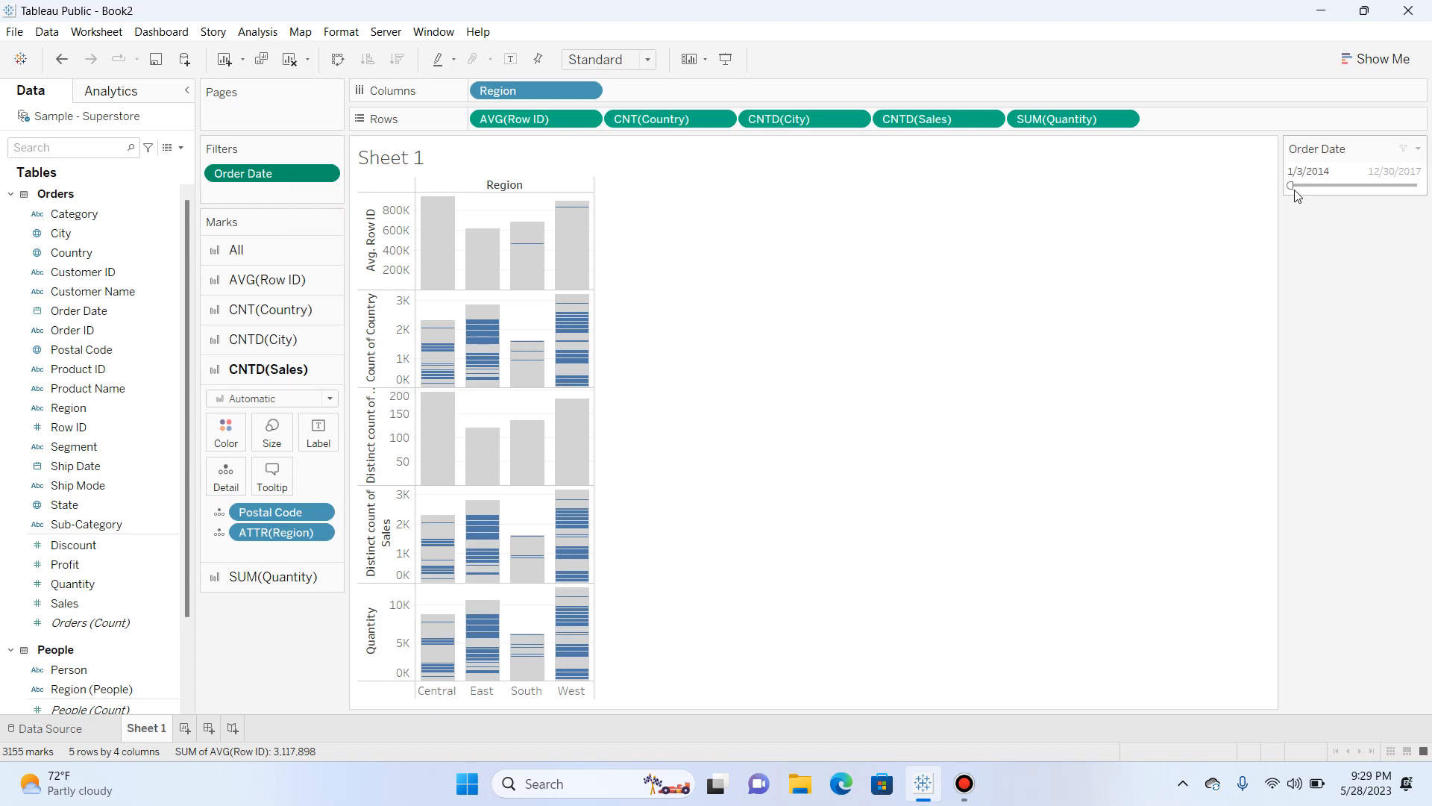
left_click_drag(1292, 184, 1414, 184)
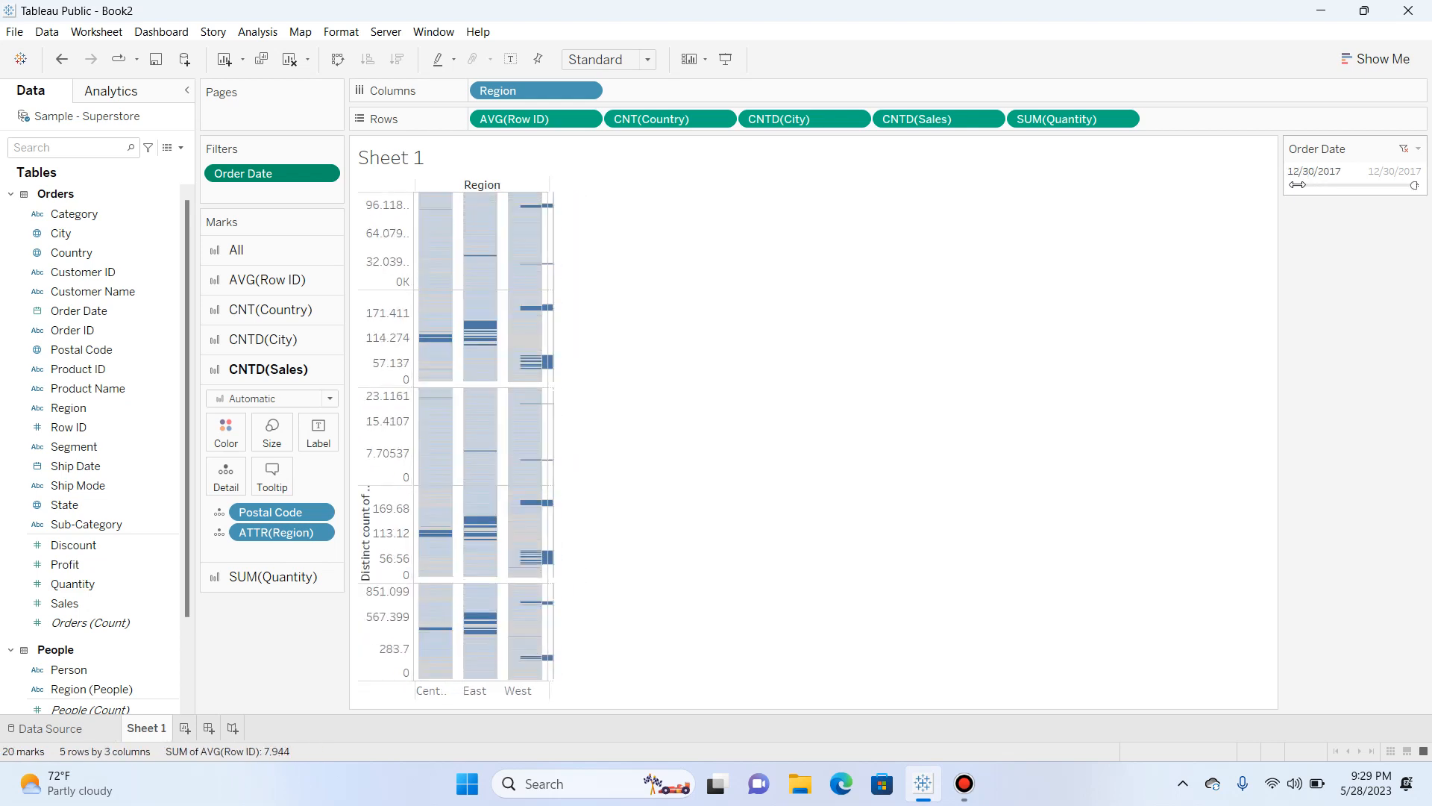
left_click(1298, 184)
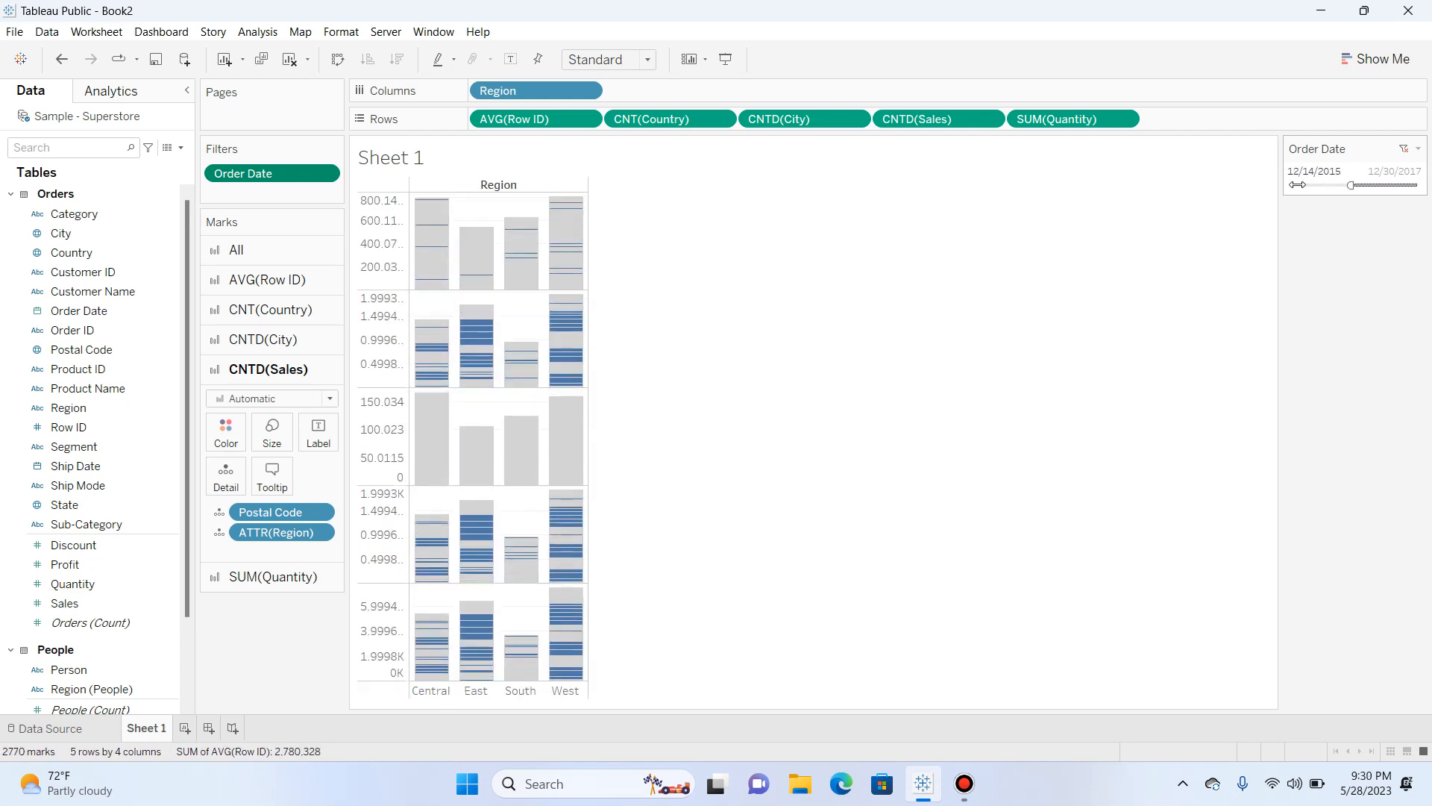
left_click(1298, 184)
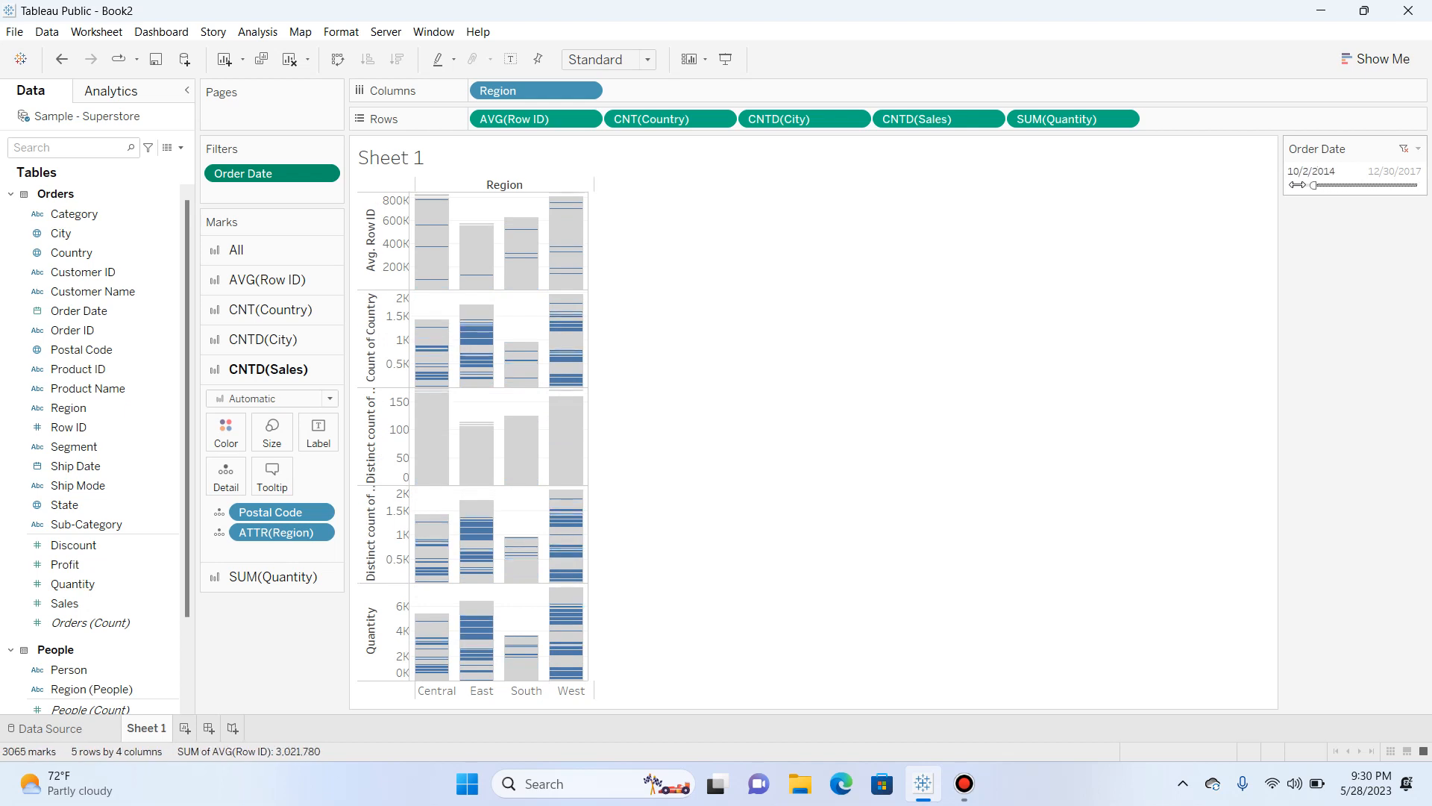
left_click(1298, 184)
left_click(1302, 185)
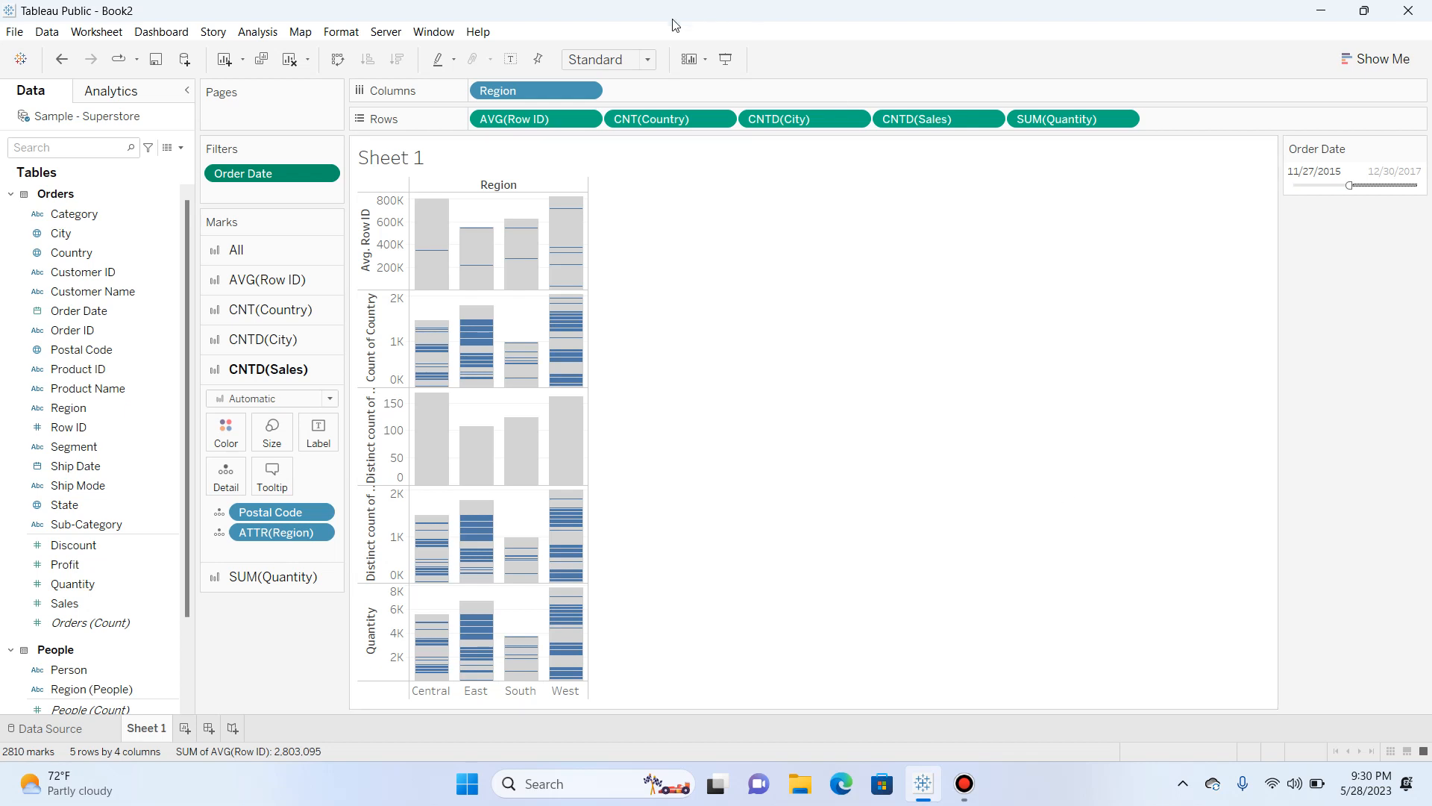
Fit the chart to the entire view and step the Order Date filter's start from its earliest date up to 4/18/2014
left_click(646, 59)
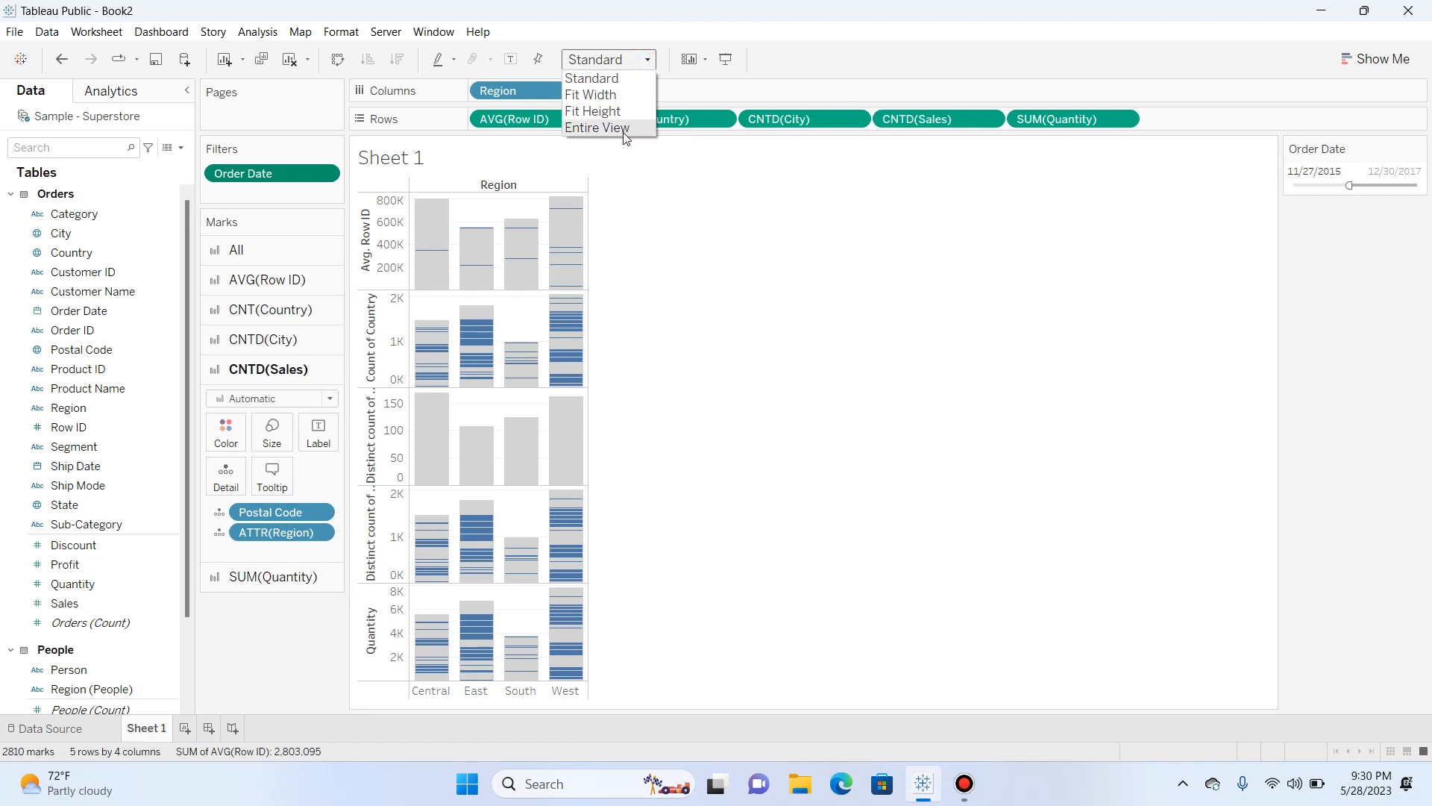
left_click(625, 130)
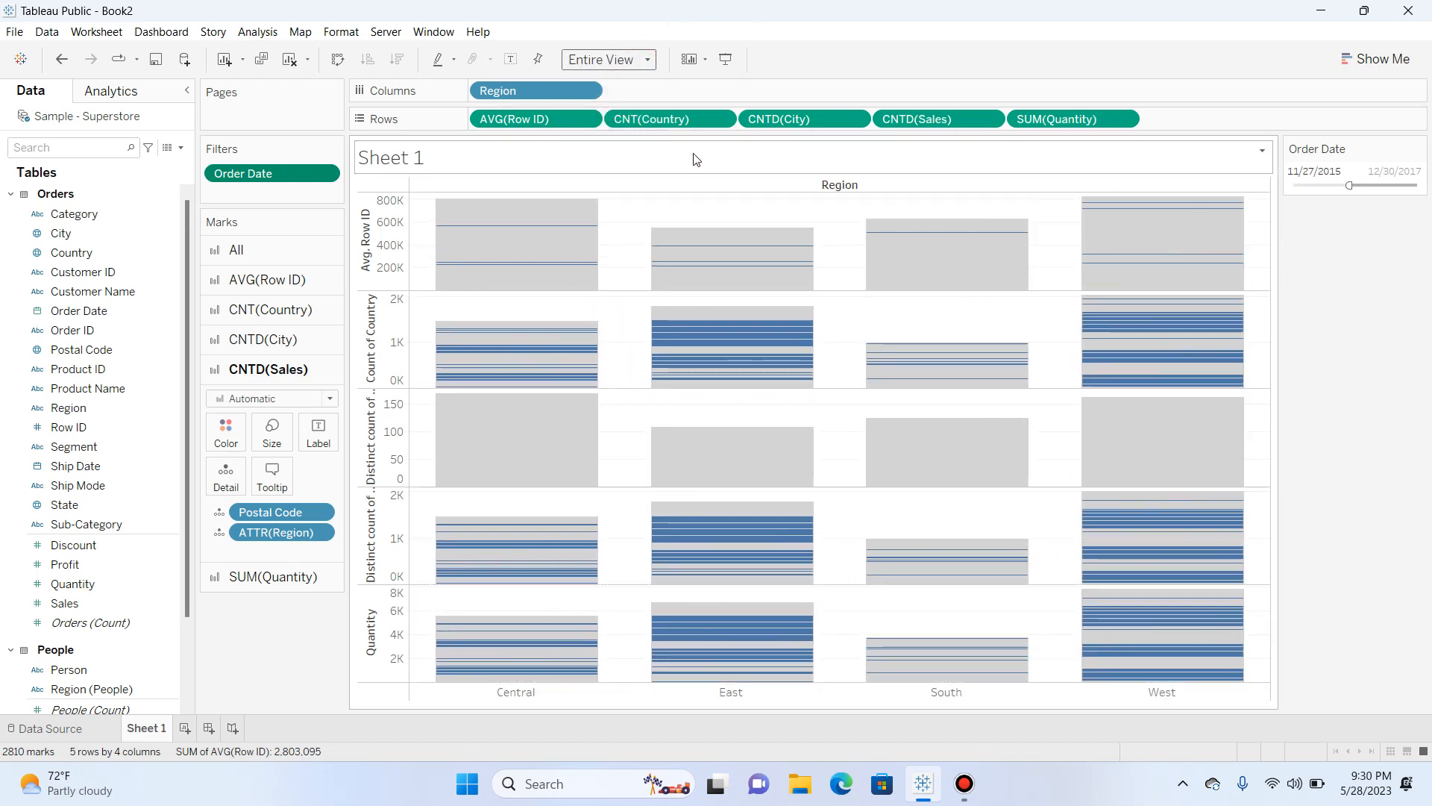
left_click_drag(1349, 185, 1263, 184)
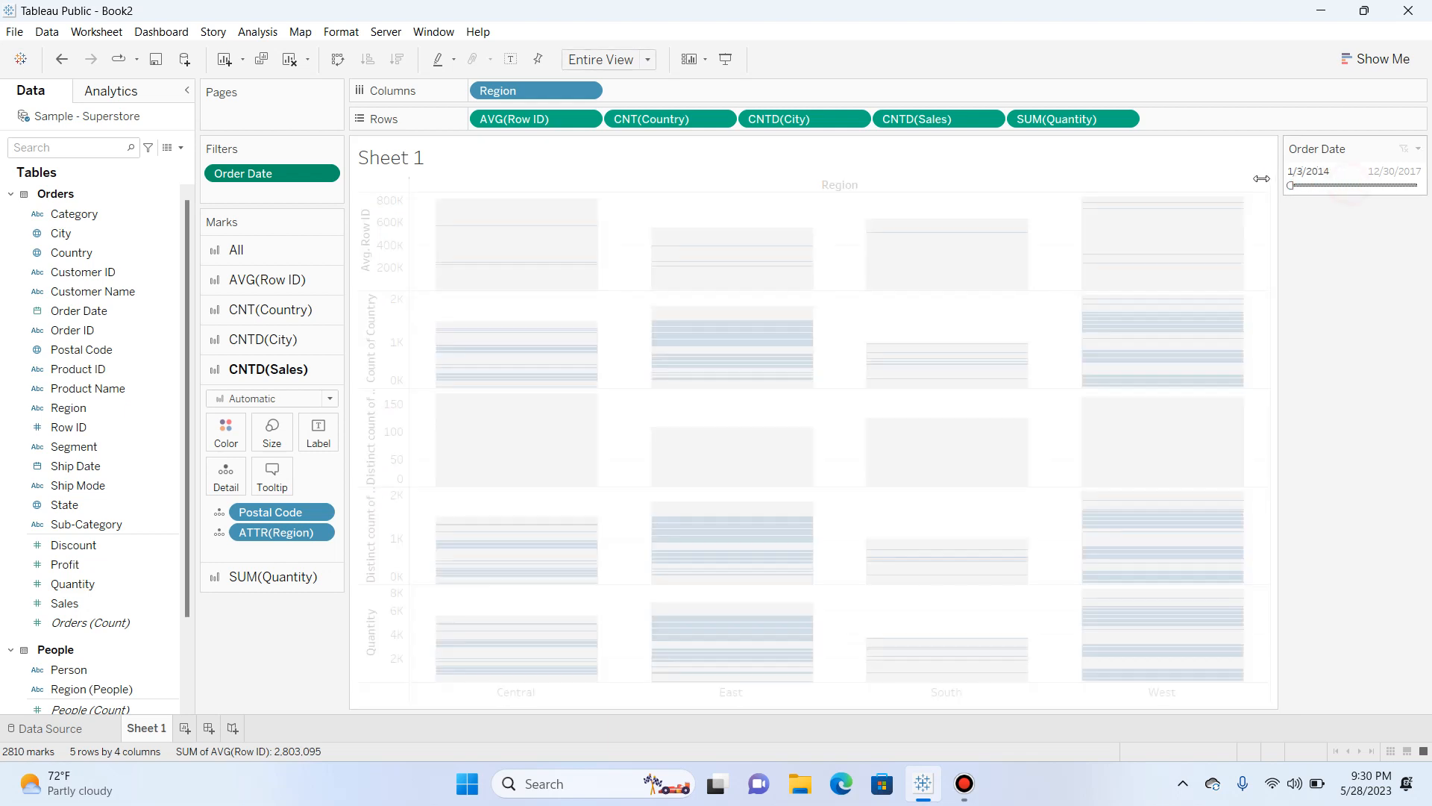
key("Right")
key("Right")
key("Right")
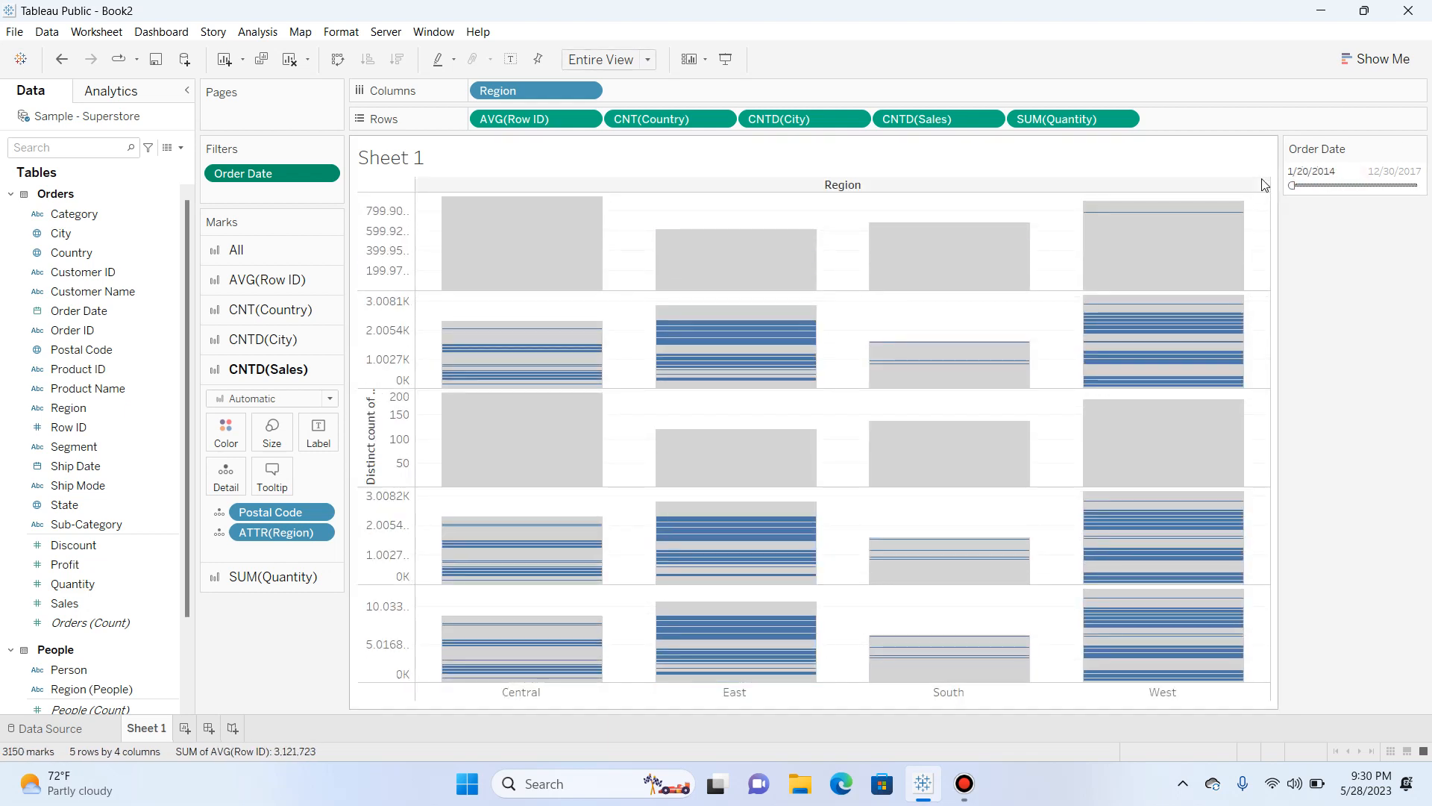
key("Right")
key("Right")
key("Right")
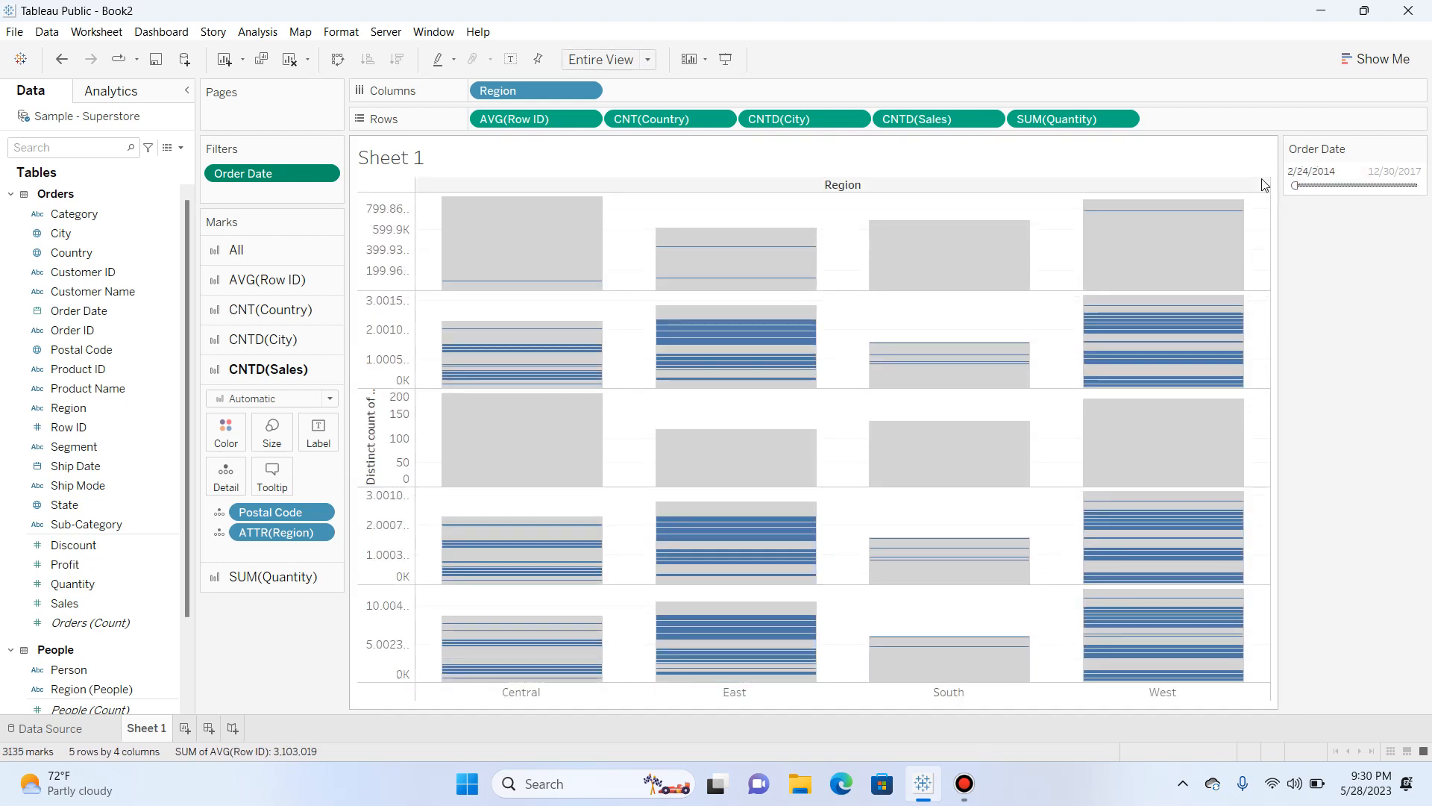
key("Right")
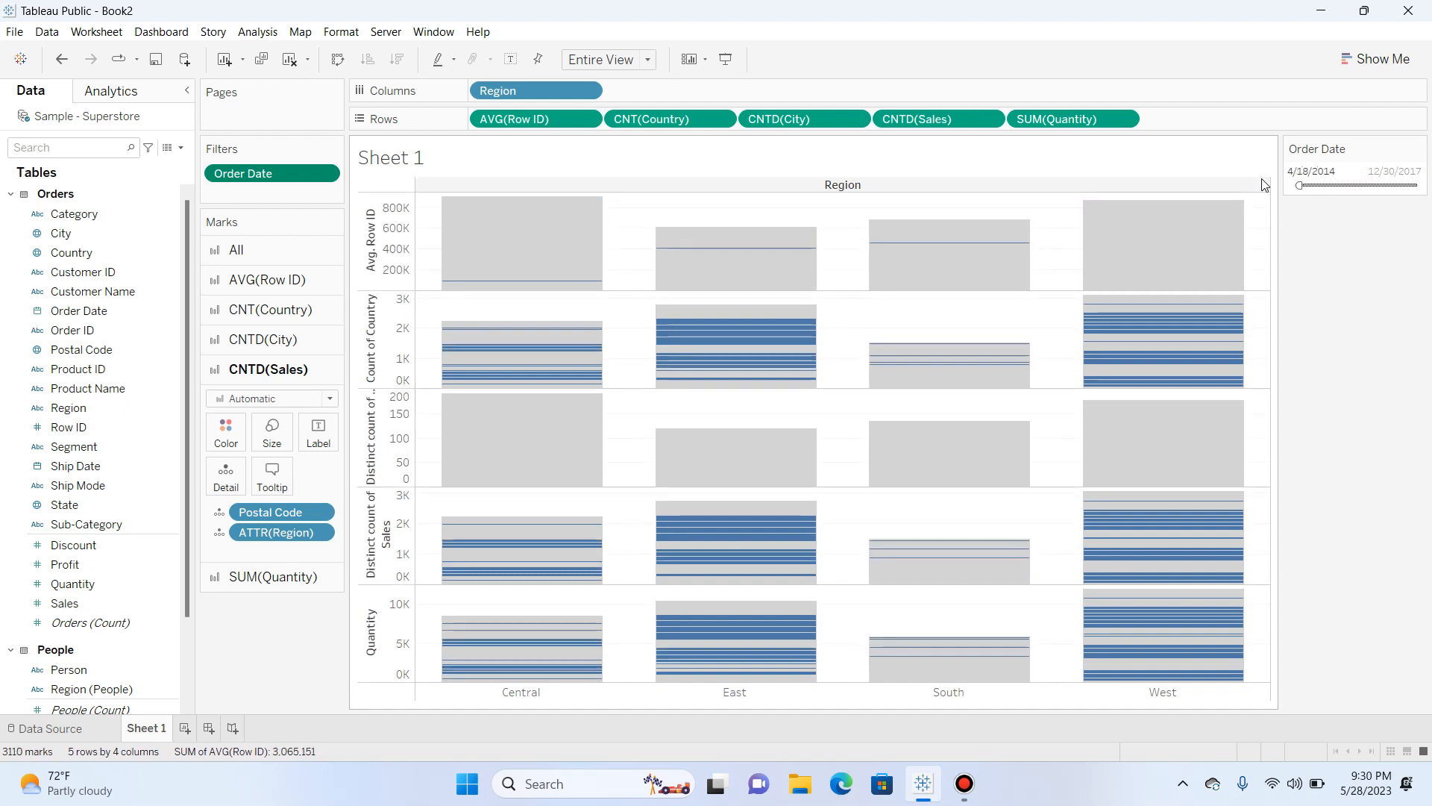
Try the circle views chart type, switch the sheet to side-by-side bars, and hide the Show Me gallery
left_click(1388, 59)
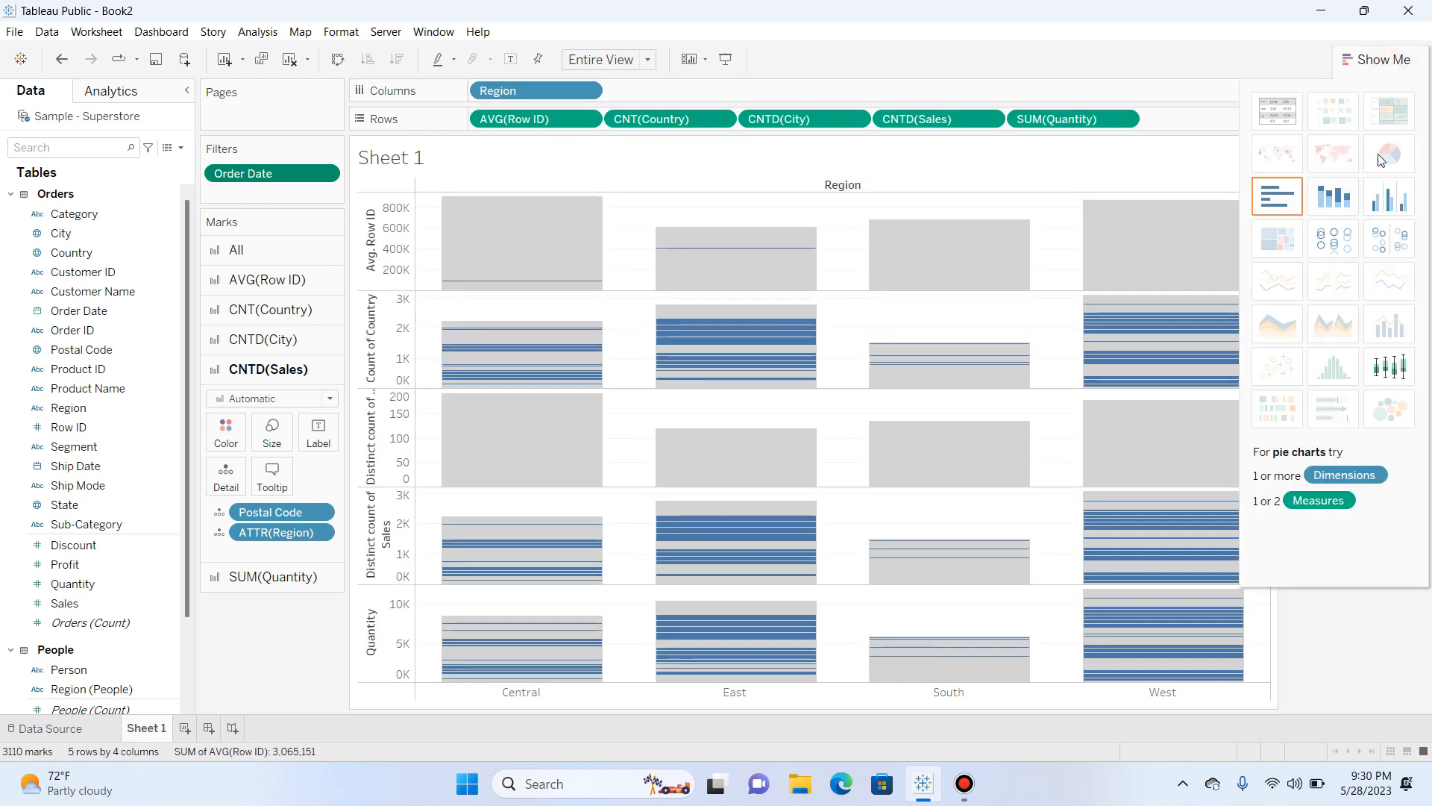
left_click(1355, 244)
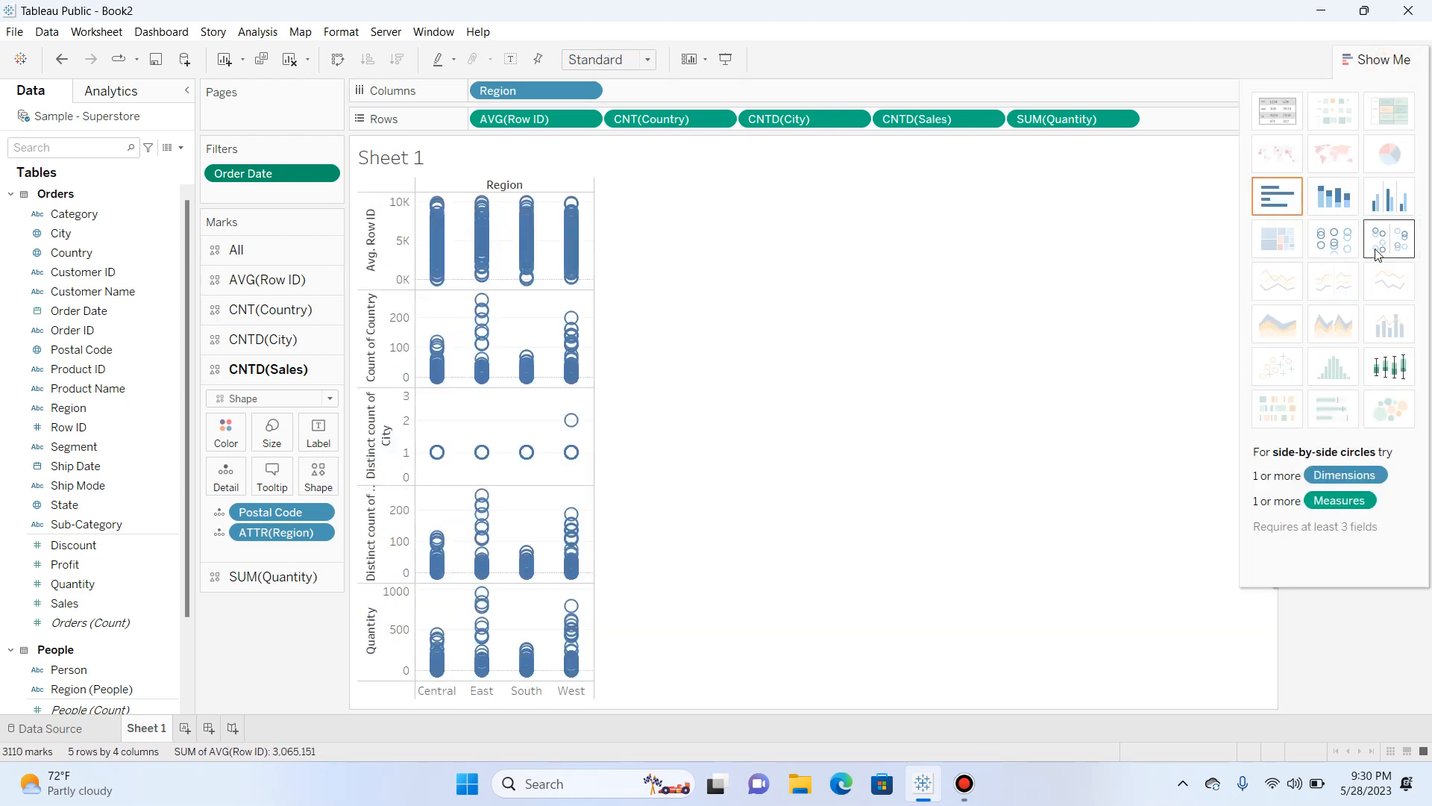
left_click(1383, 208)
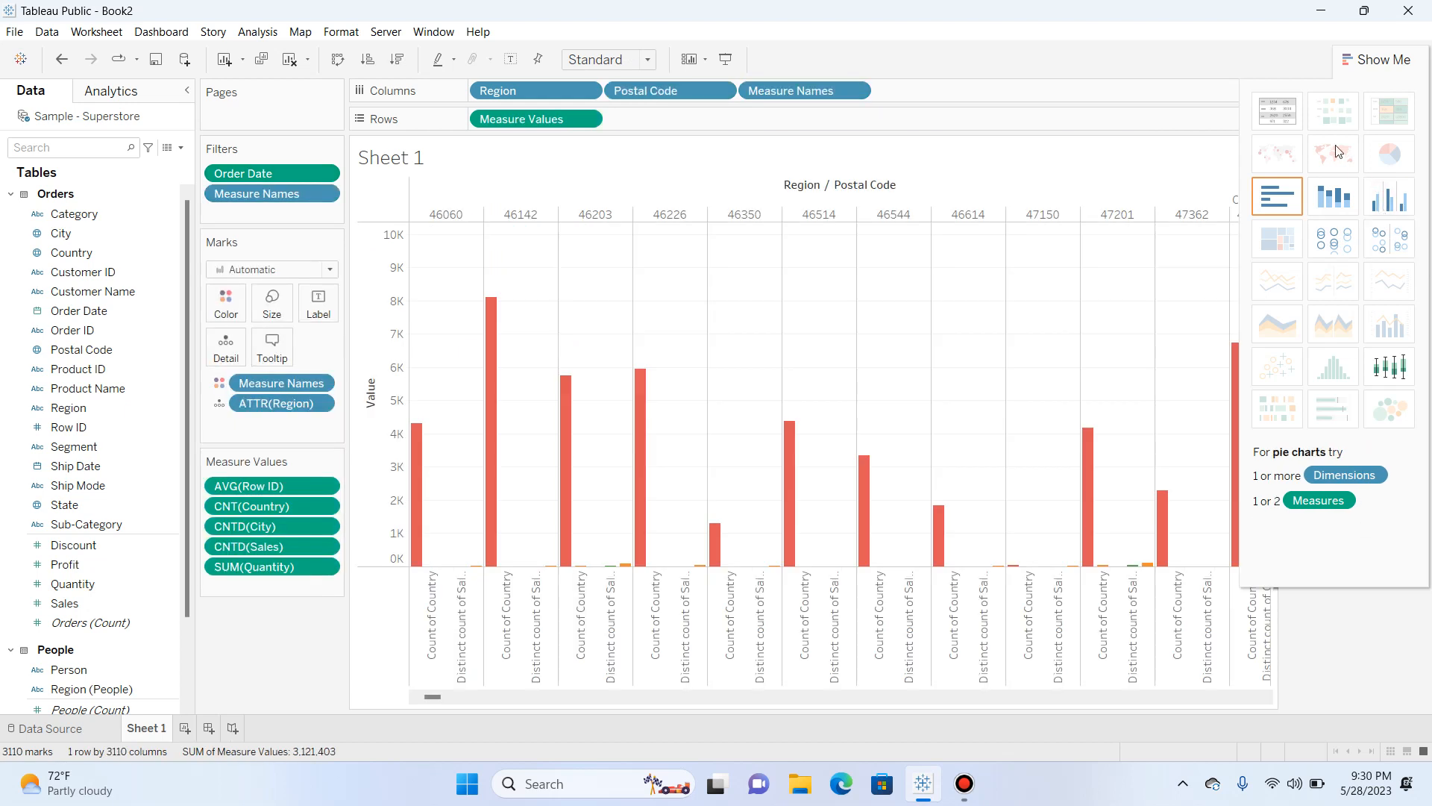
left_click(1356, 619)
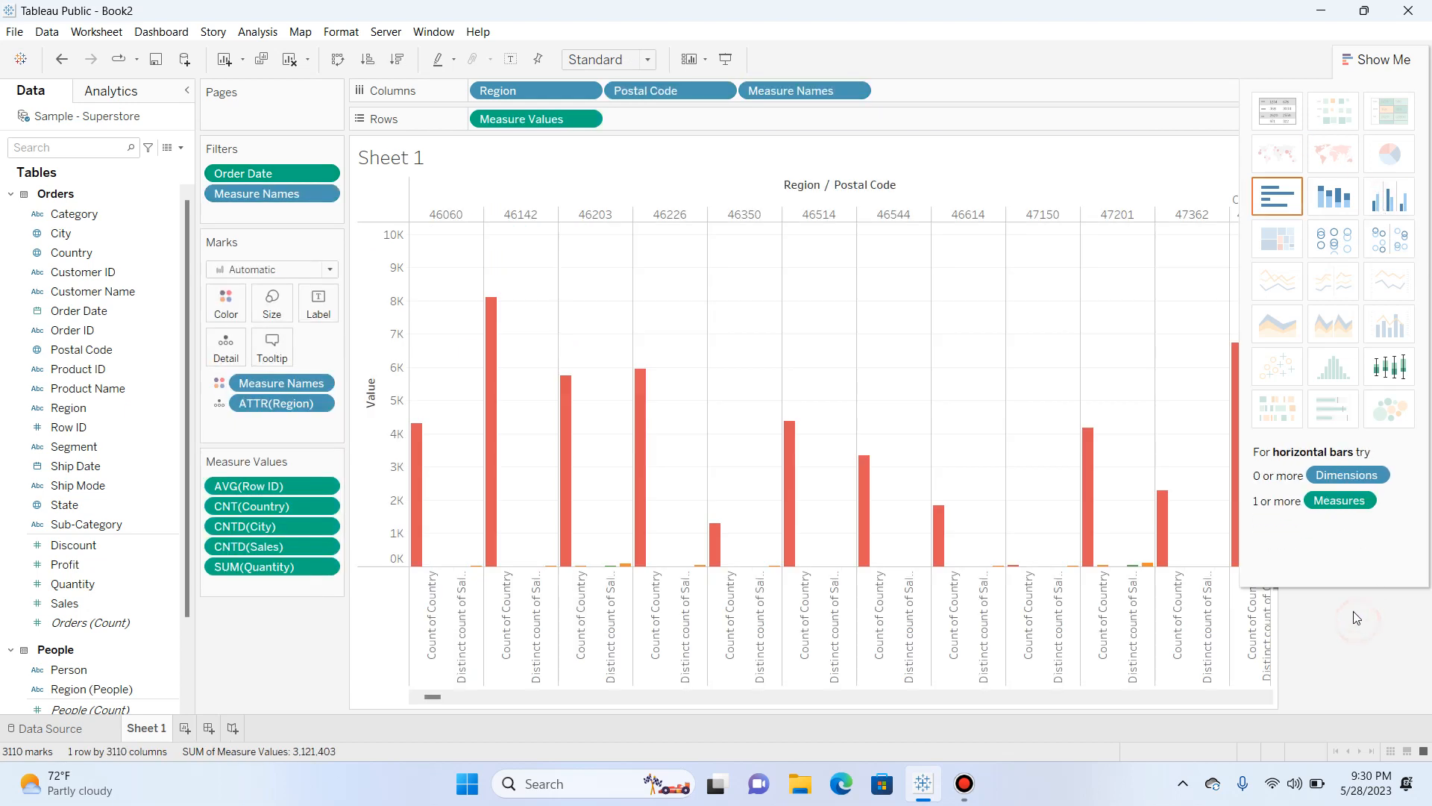
left_click(1378, 59)
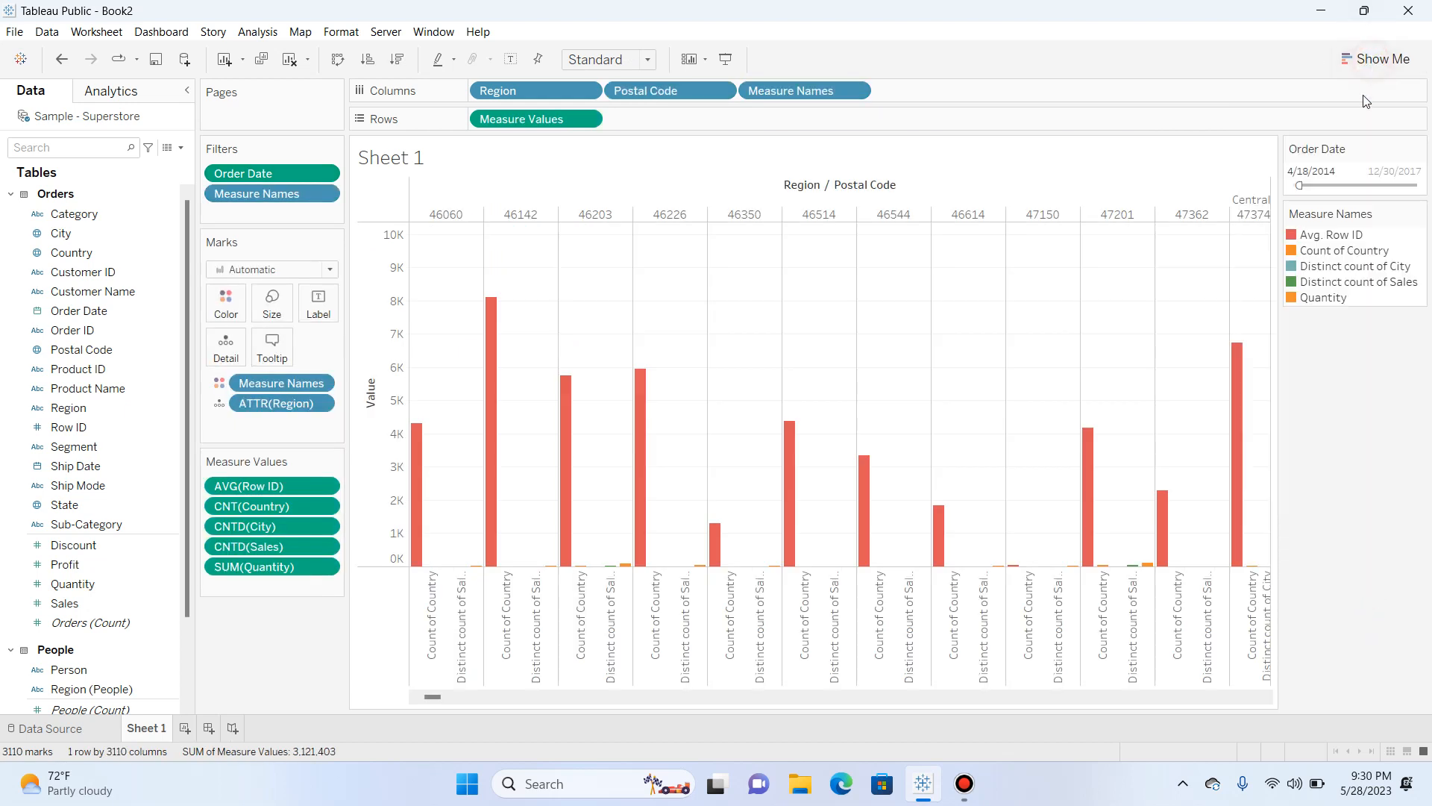
Advance the Order Date filter's starting date to 6/13/2015 on the side-by-side bar chart
left_click(1298, 184)
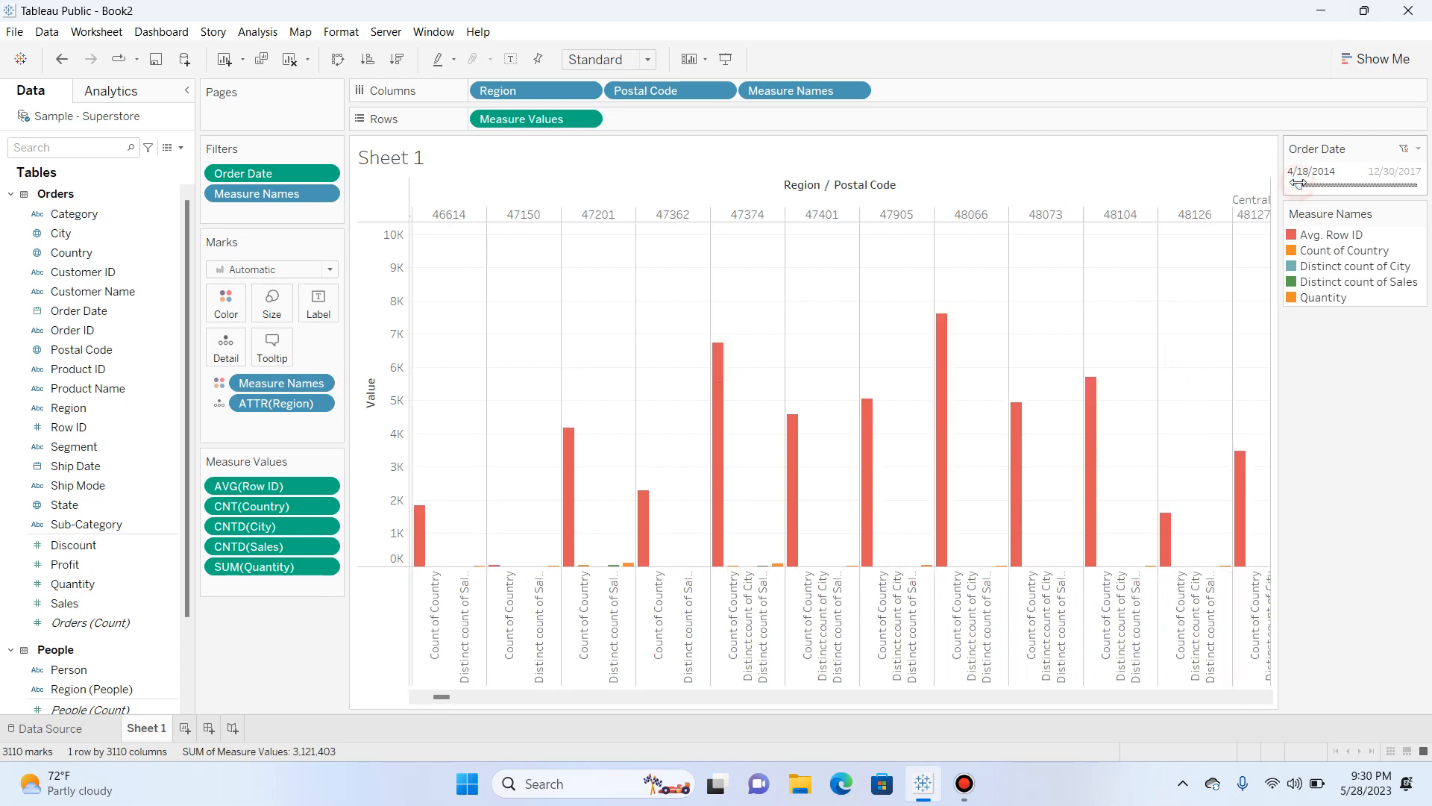
key("Right")
key("Right")
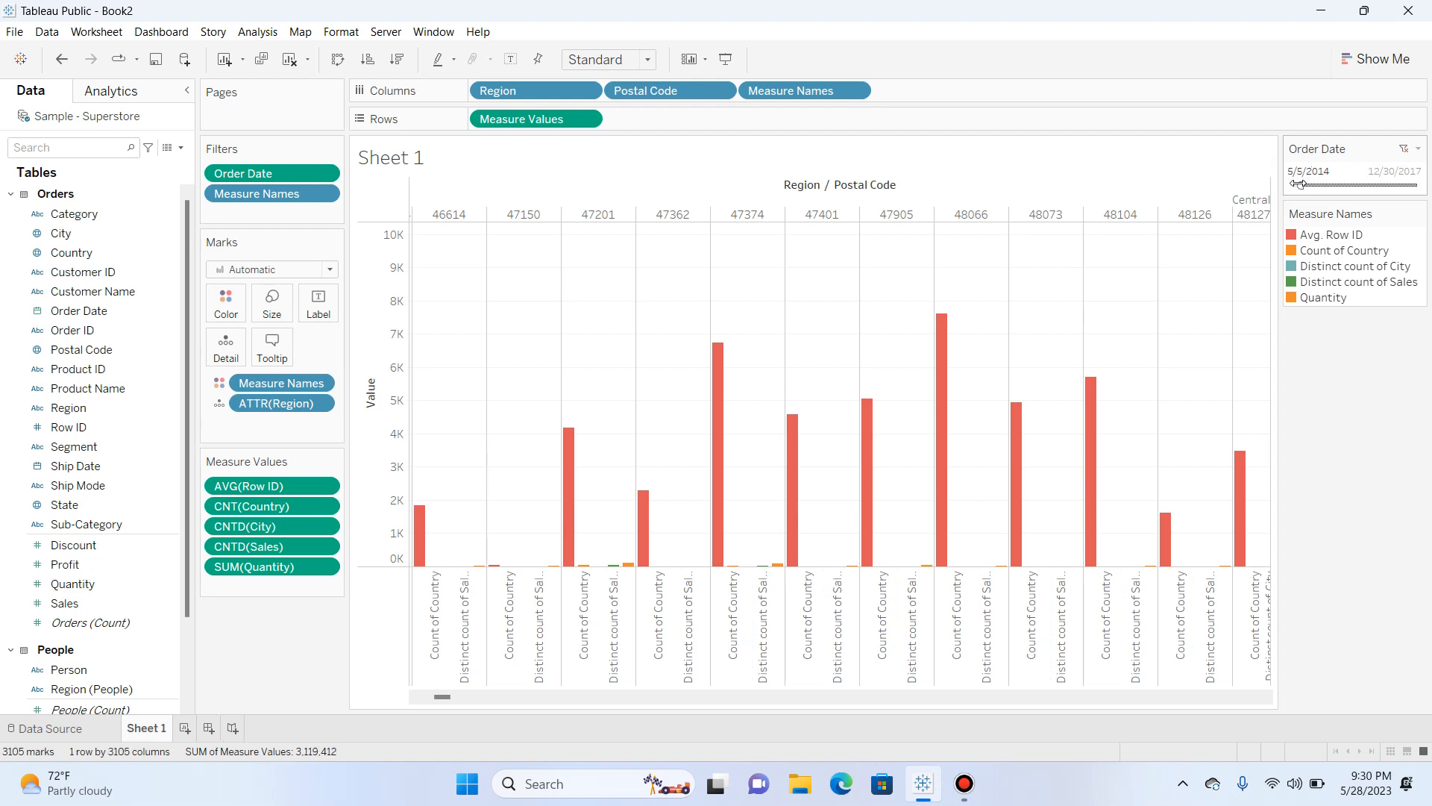
key("Right")
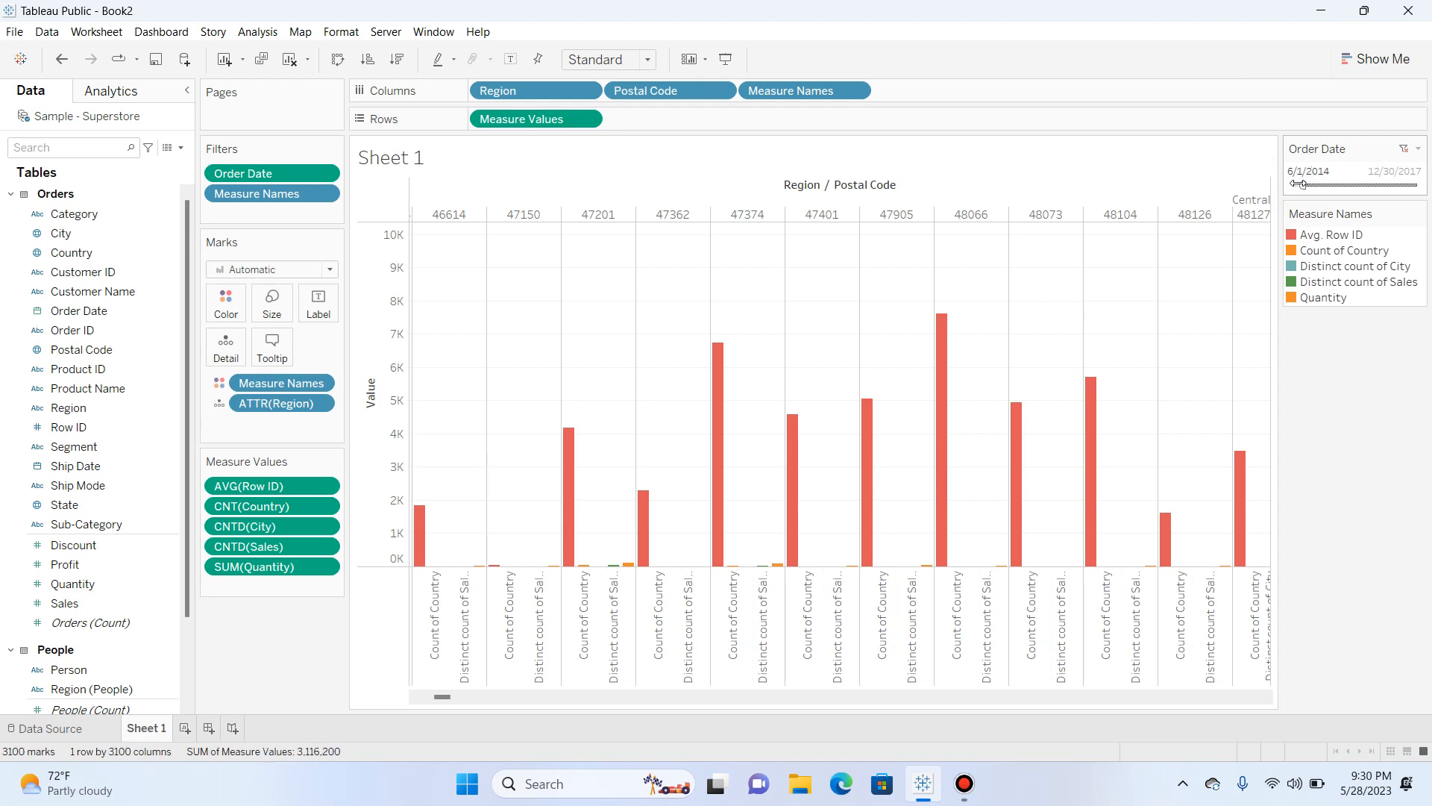
key("Right")
key("Right")
key("Right")
key("Right")
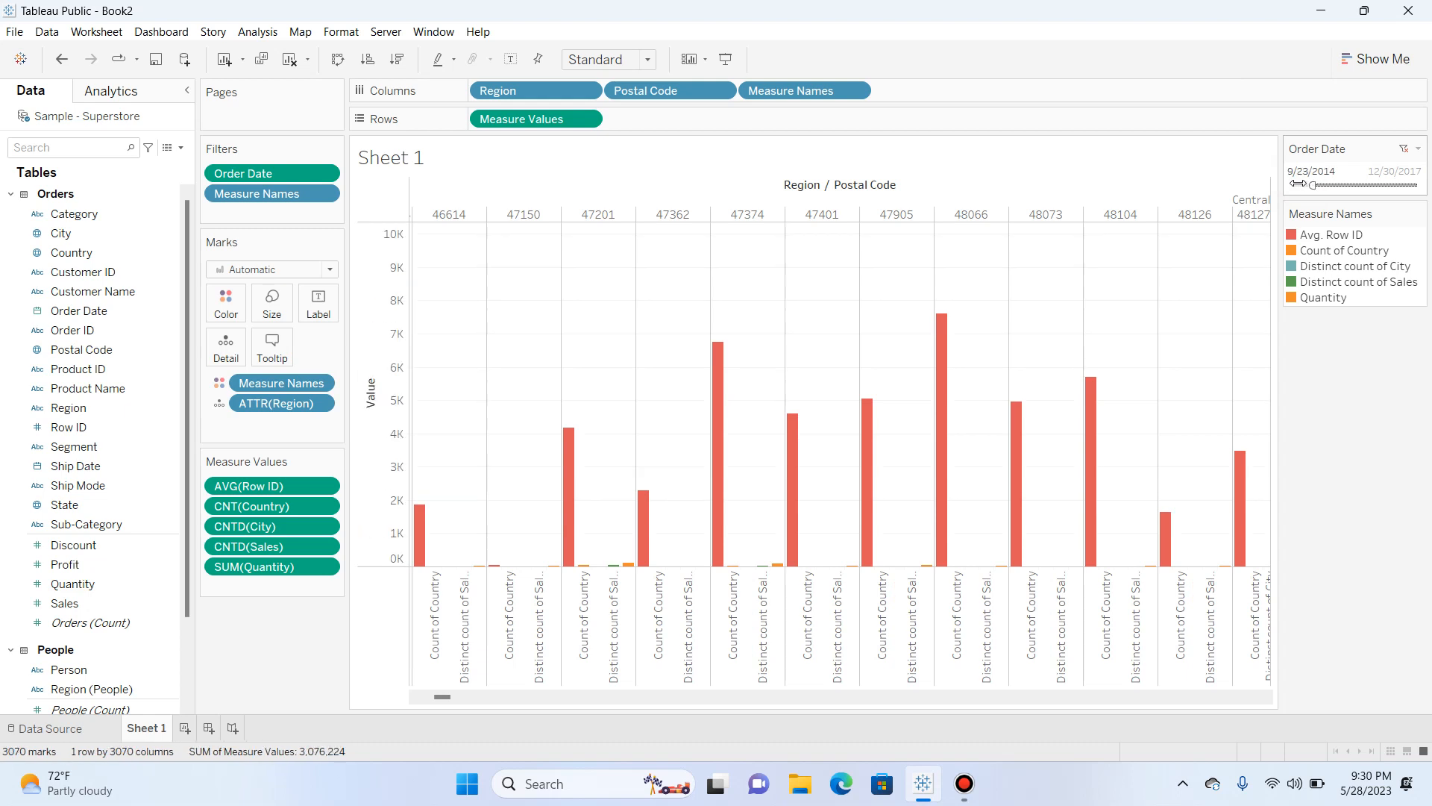
key("Right")
key("Right")
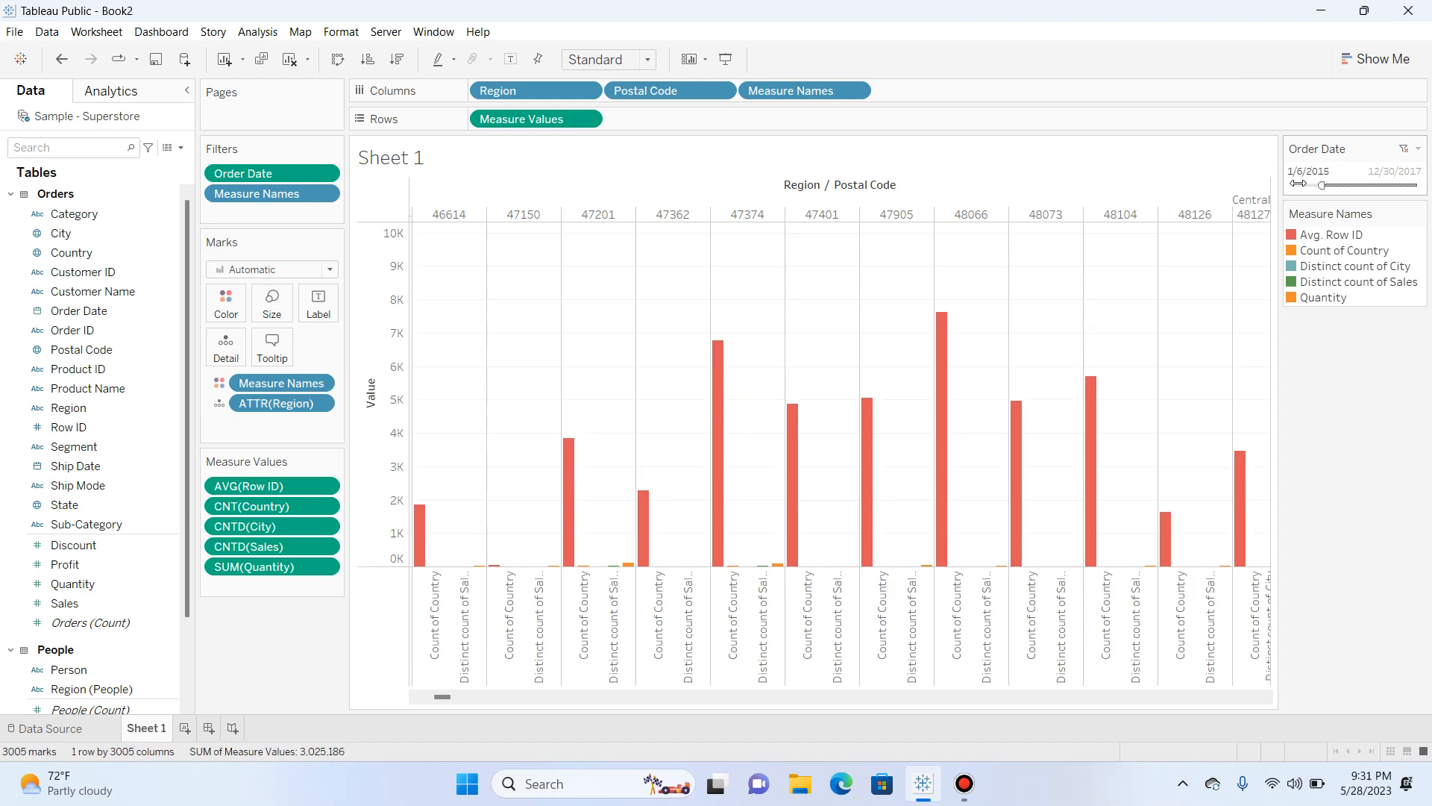
key("Right")
key("Right")
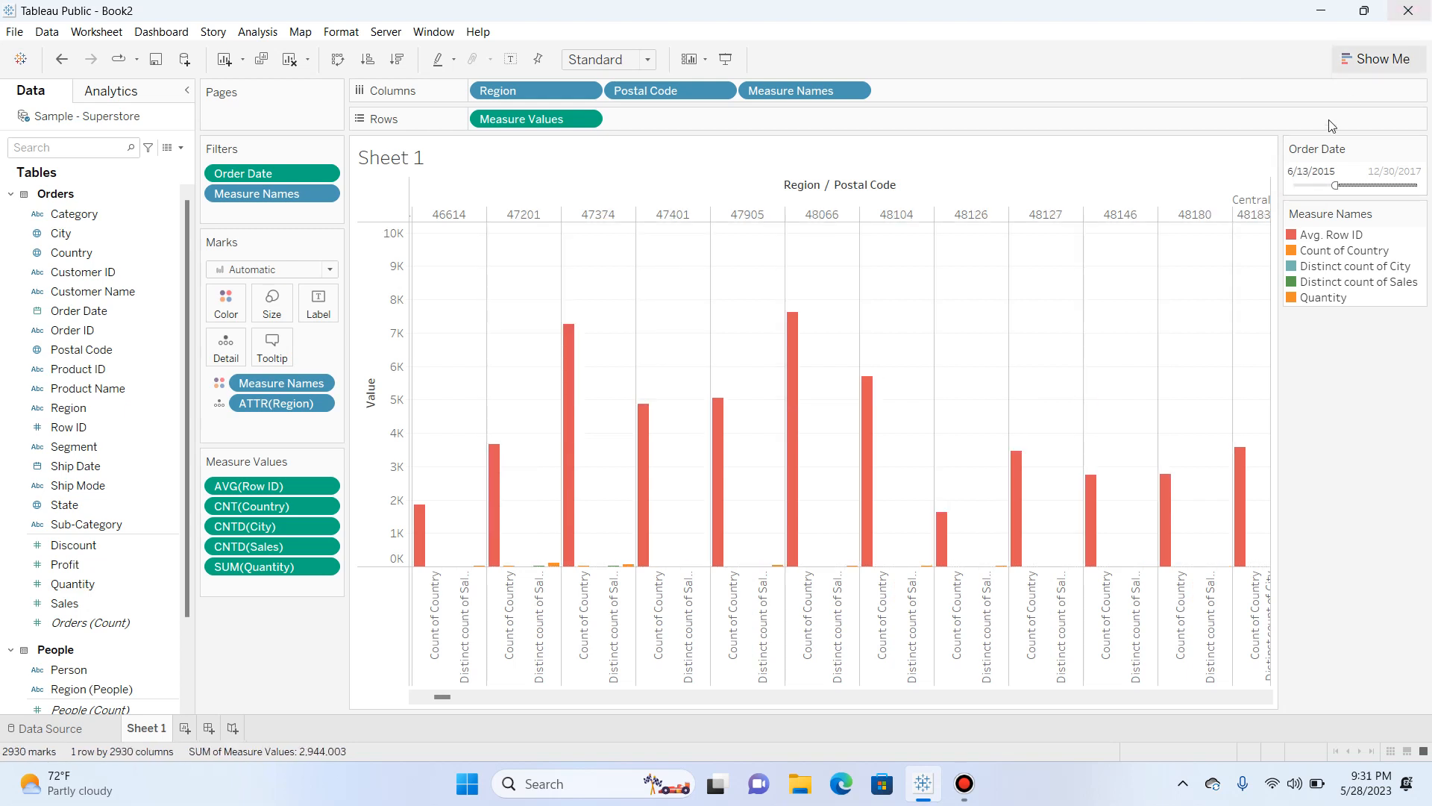
Try stacked and side-by-side bars, change the sheet to circle views, and fit the chart to the width
left_click(1378, 62)
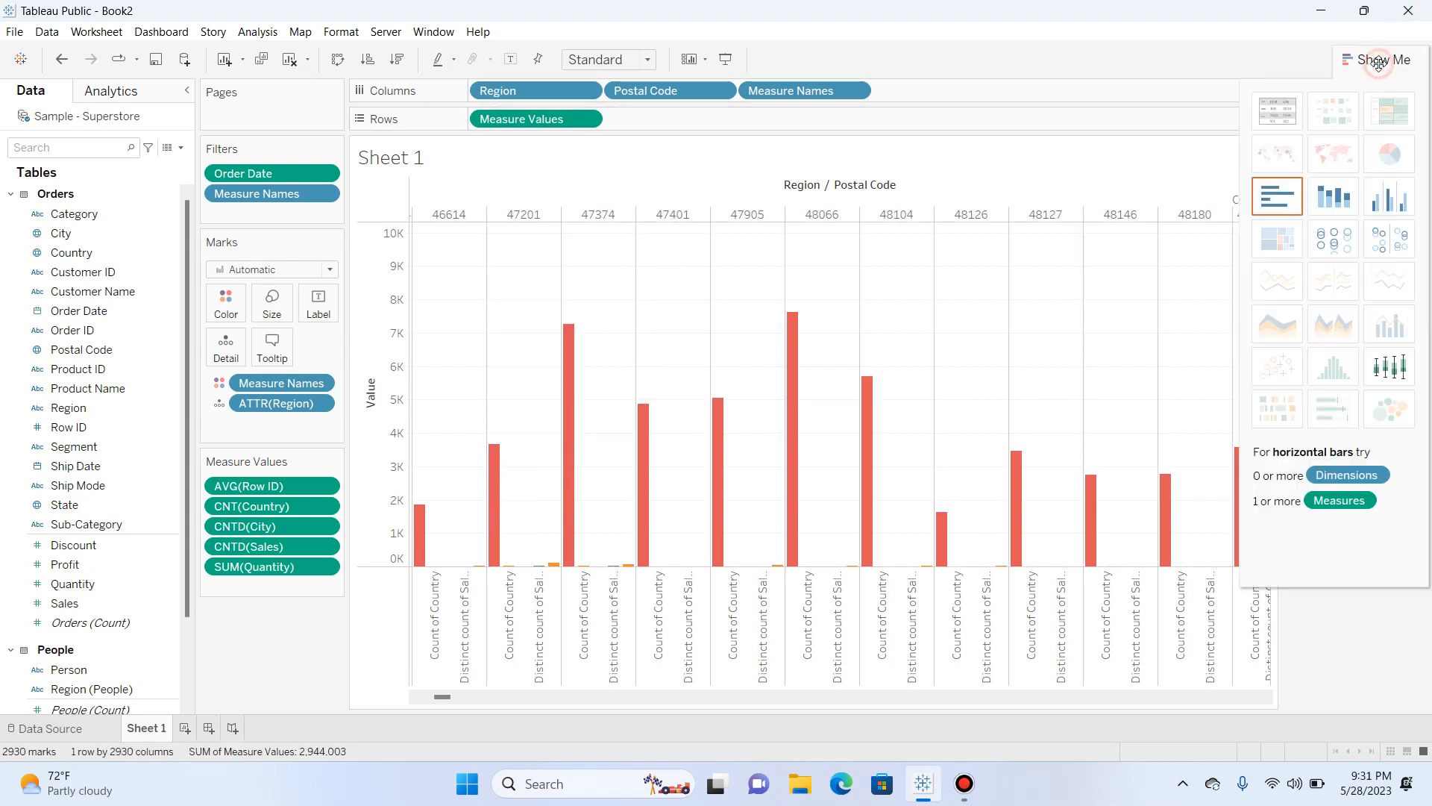
left_click(1343, 193)
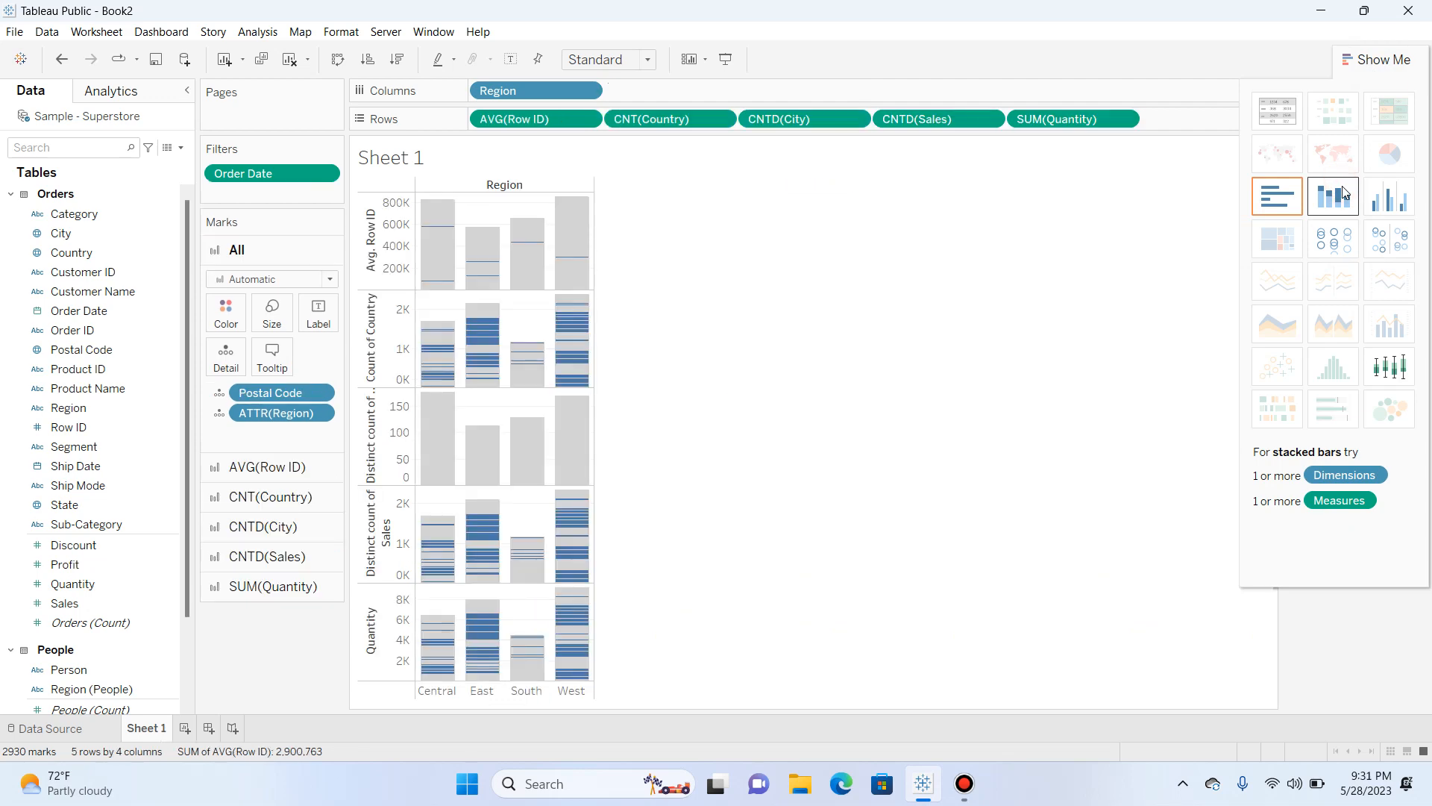
left_click(1390, 212)
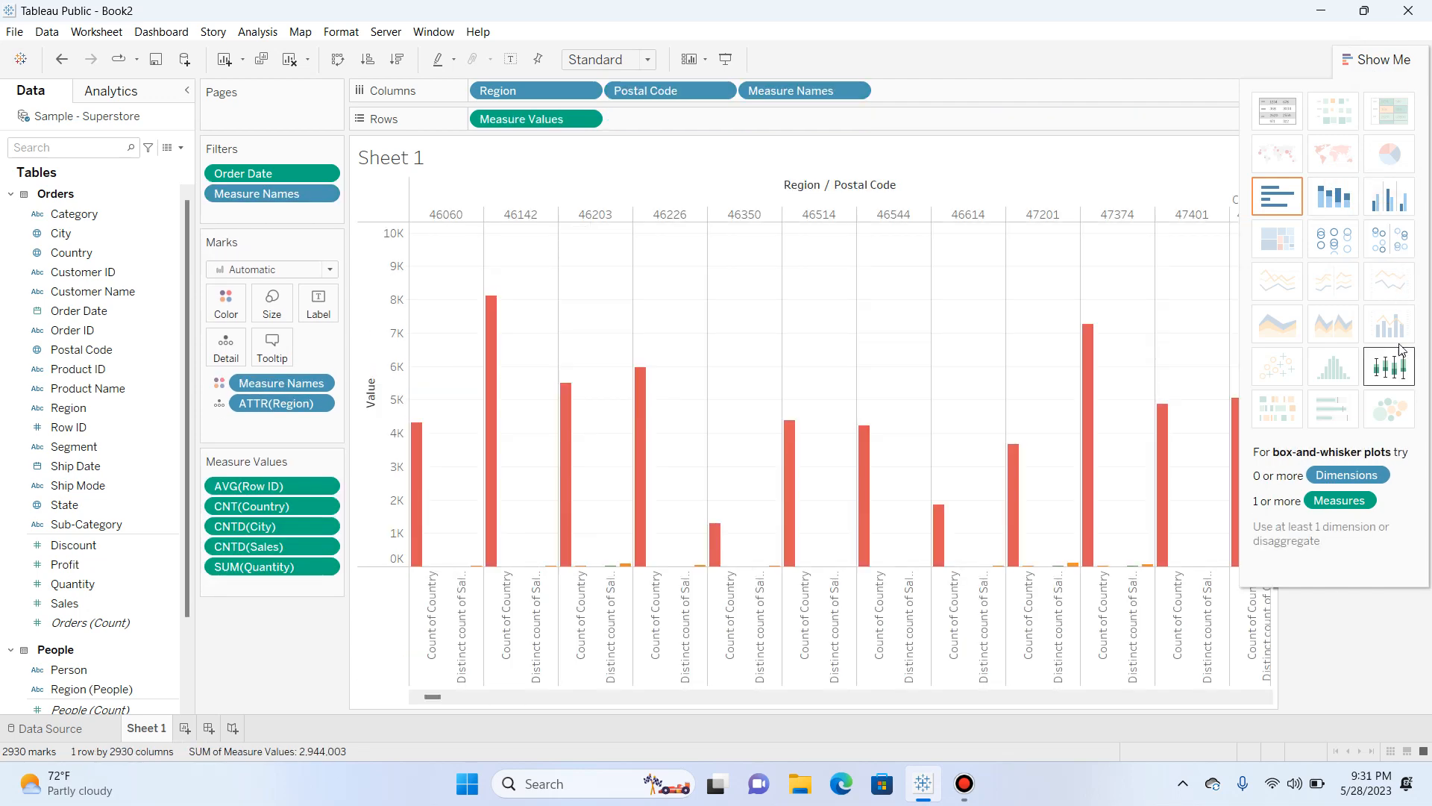
left_click(1349, 248)
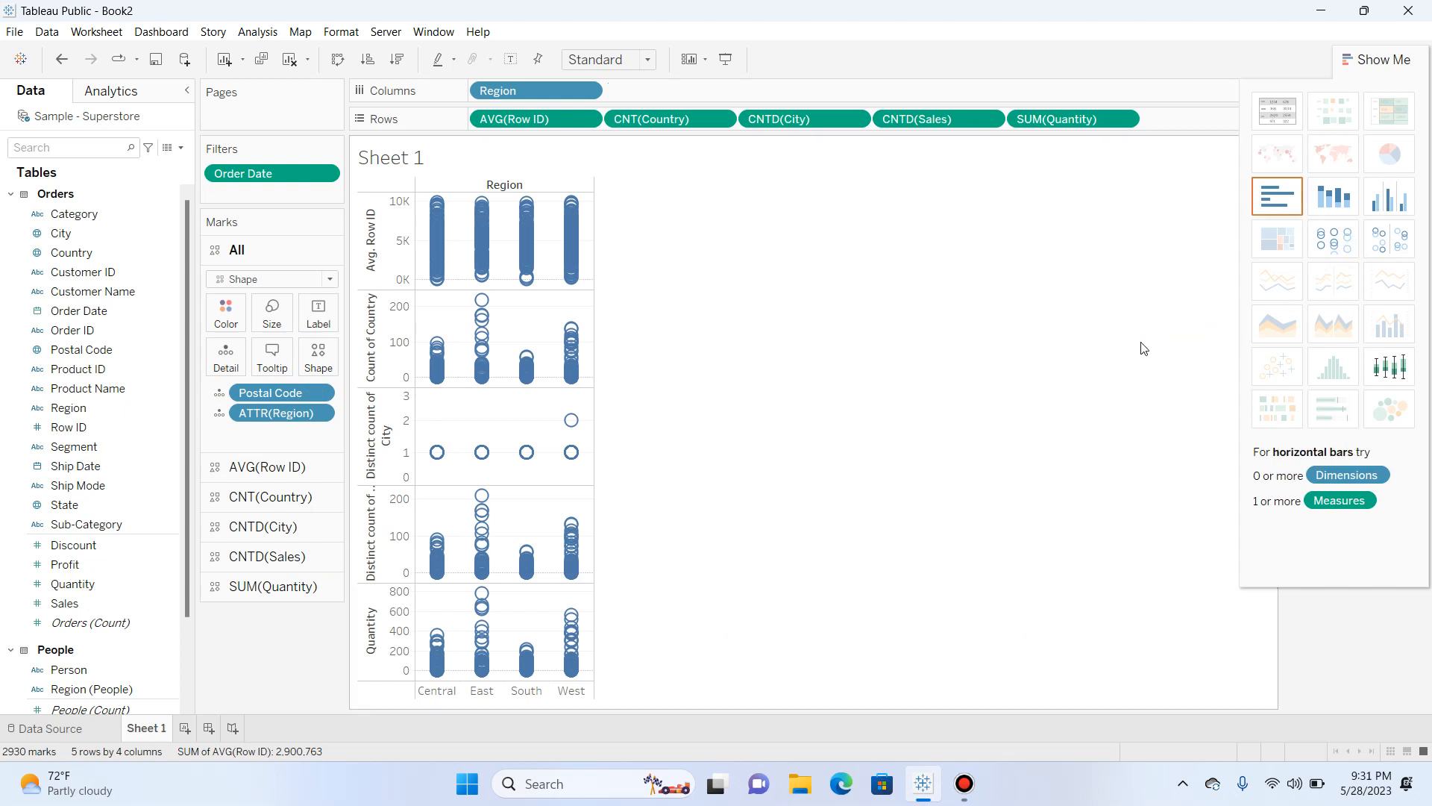
left_click(1379, 66)
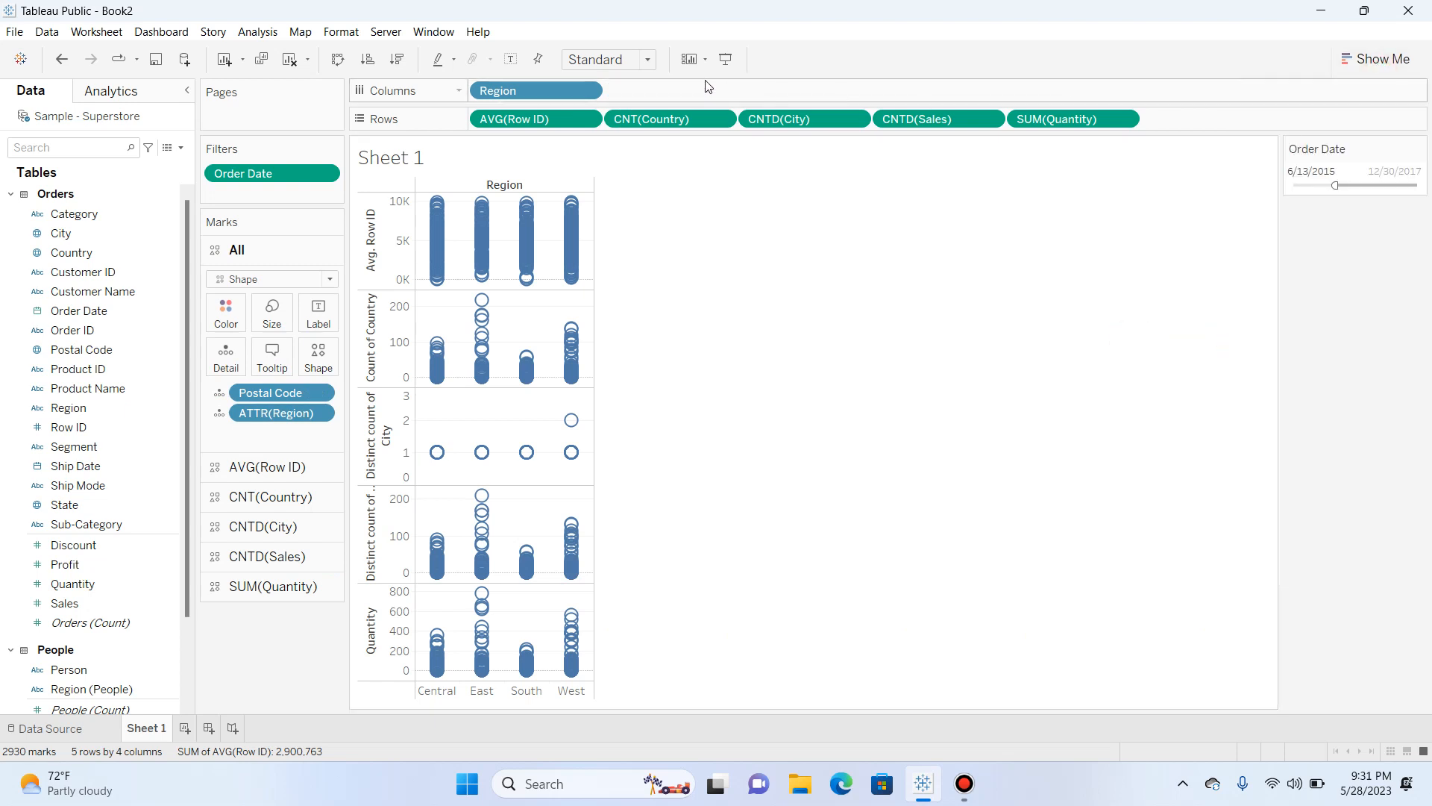
left_click(646, 59)
left_click(622, 97)
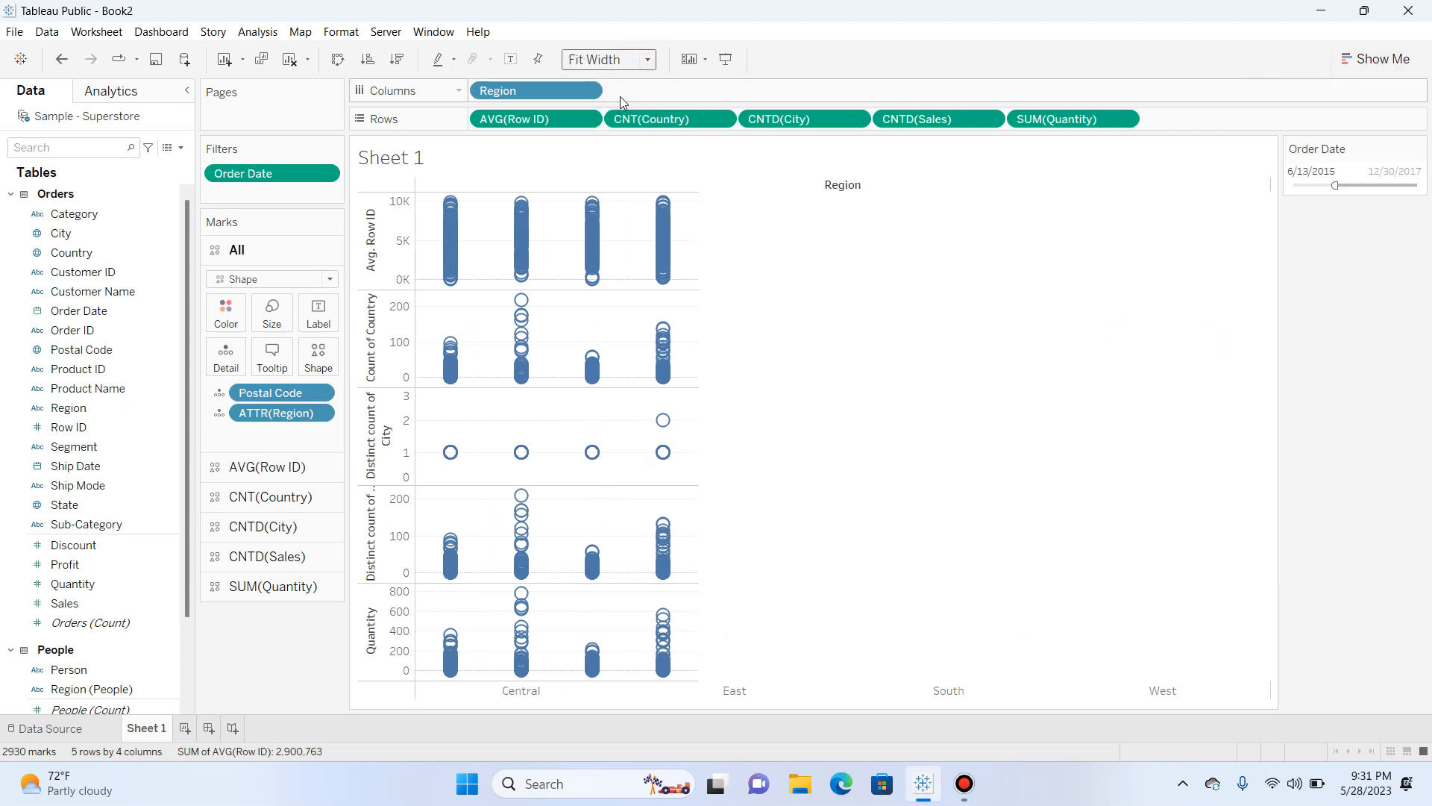
Reset the Order Date filter's start to the earliest date and advance it gradually to 4/10/2017 on the circle views chart
left_click_drag(1335, 185, 1231, 183)
key("Right")
key("Right")
key("Right")
key("Right")
key("Right")
key("Right")
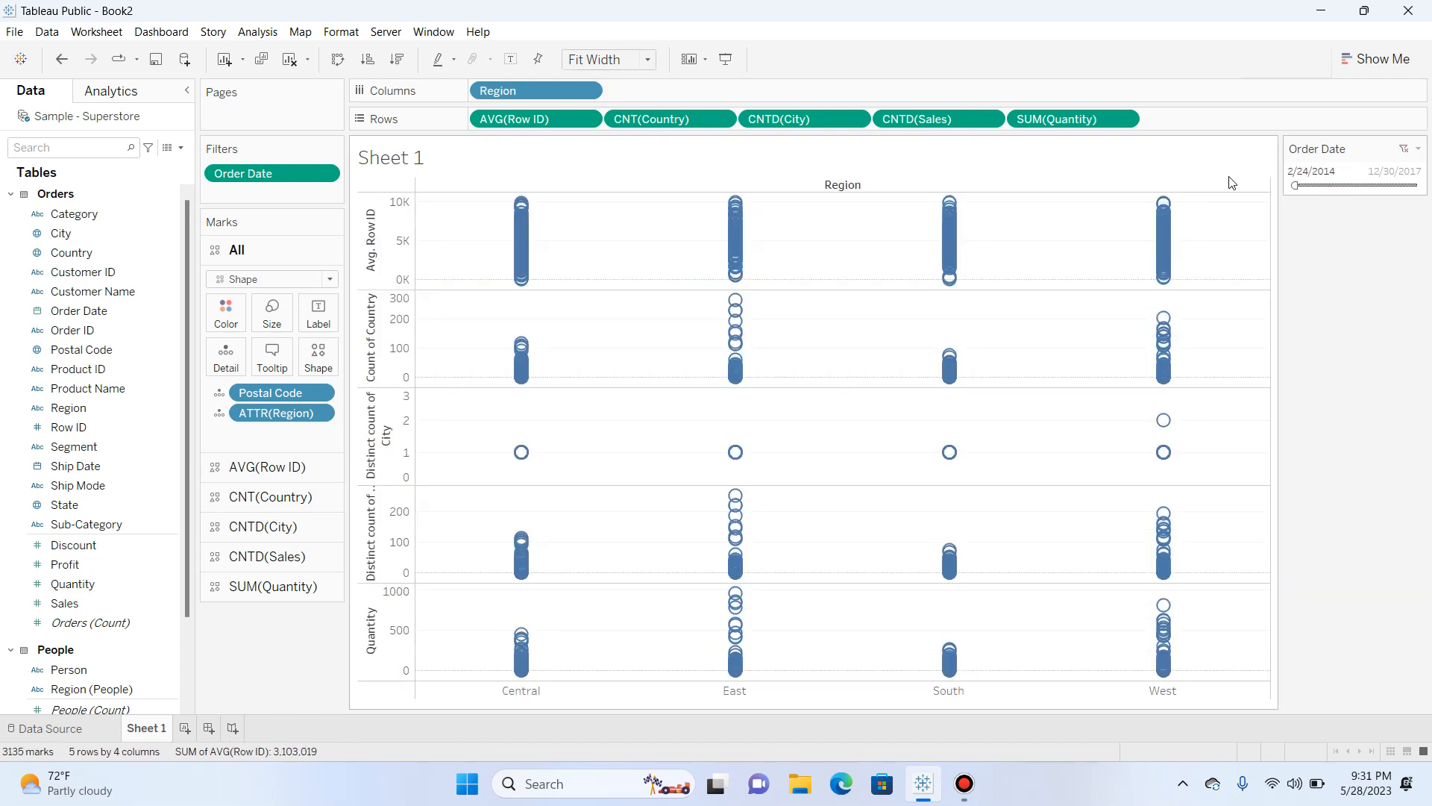
key("Right")
key("Right")
key("Right")
key("Right")
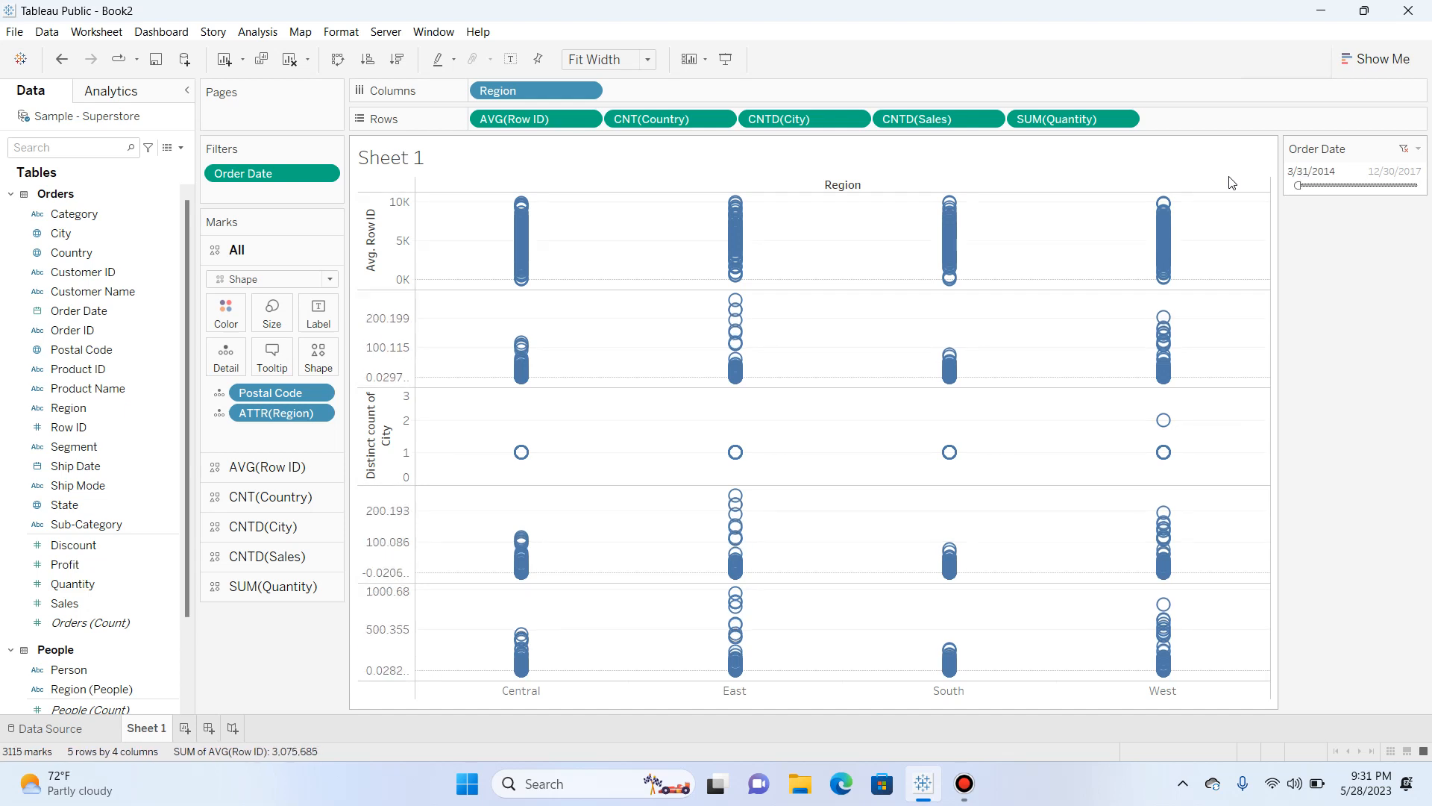
key("Right")
key("Right")
key("Right")
key("Right")
key("Right")
key("Right")
key("Right")
key("Right")
key("Right")
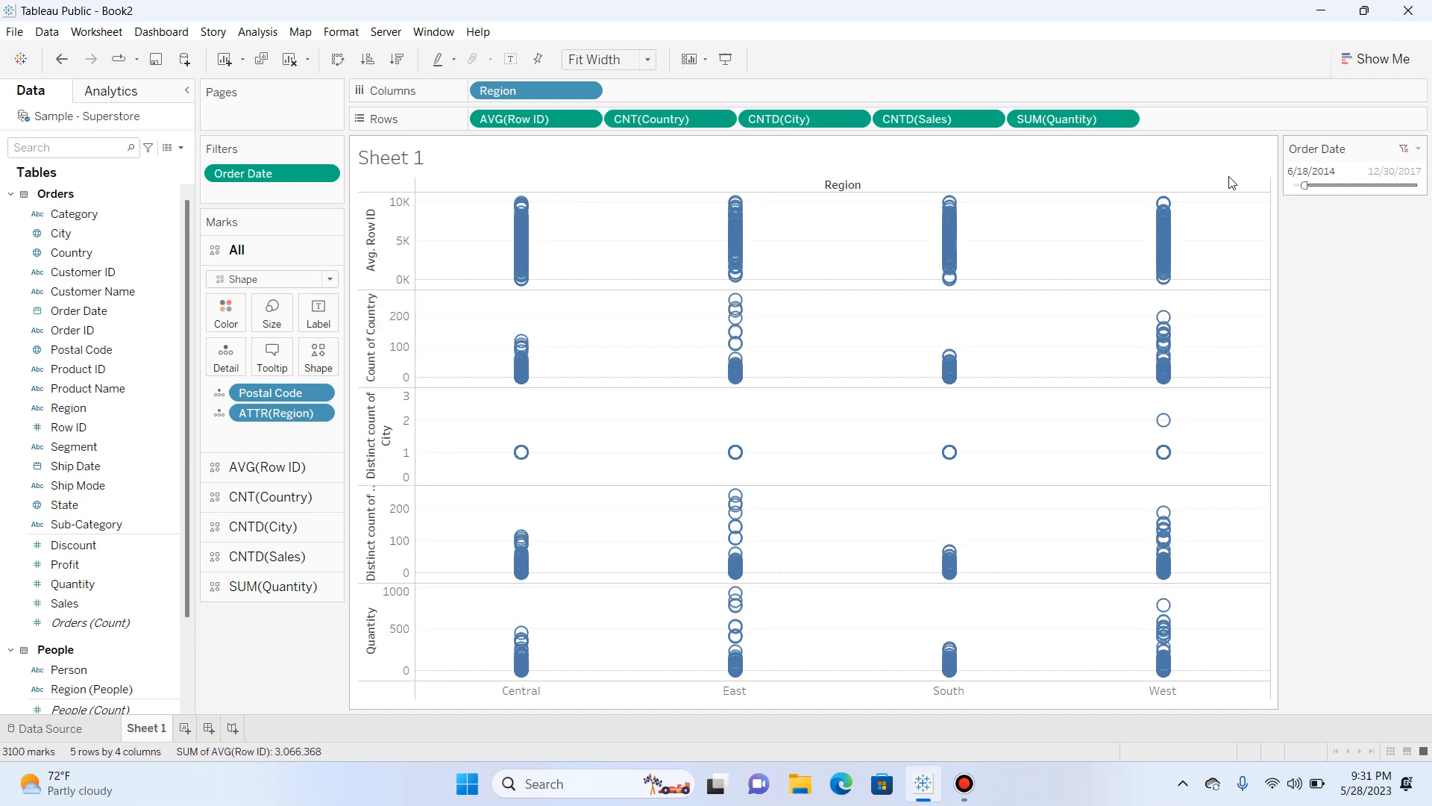
key("Right")
key("Right")
key("Right")
key("Right")
key("Right")
key("Right")
key("Right")
key("Right")
key("Right")
key("Right")
key("Right")
key("Right")
key("Right")
key("Right")
key("Right")
key("Right")
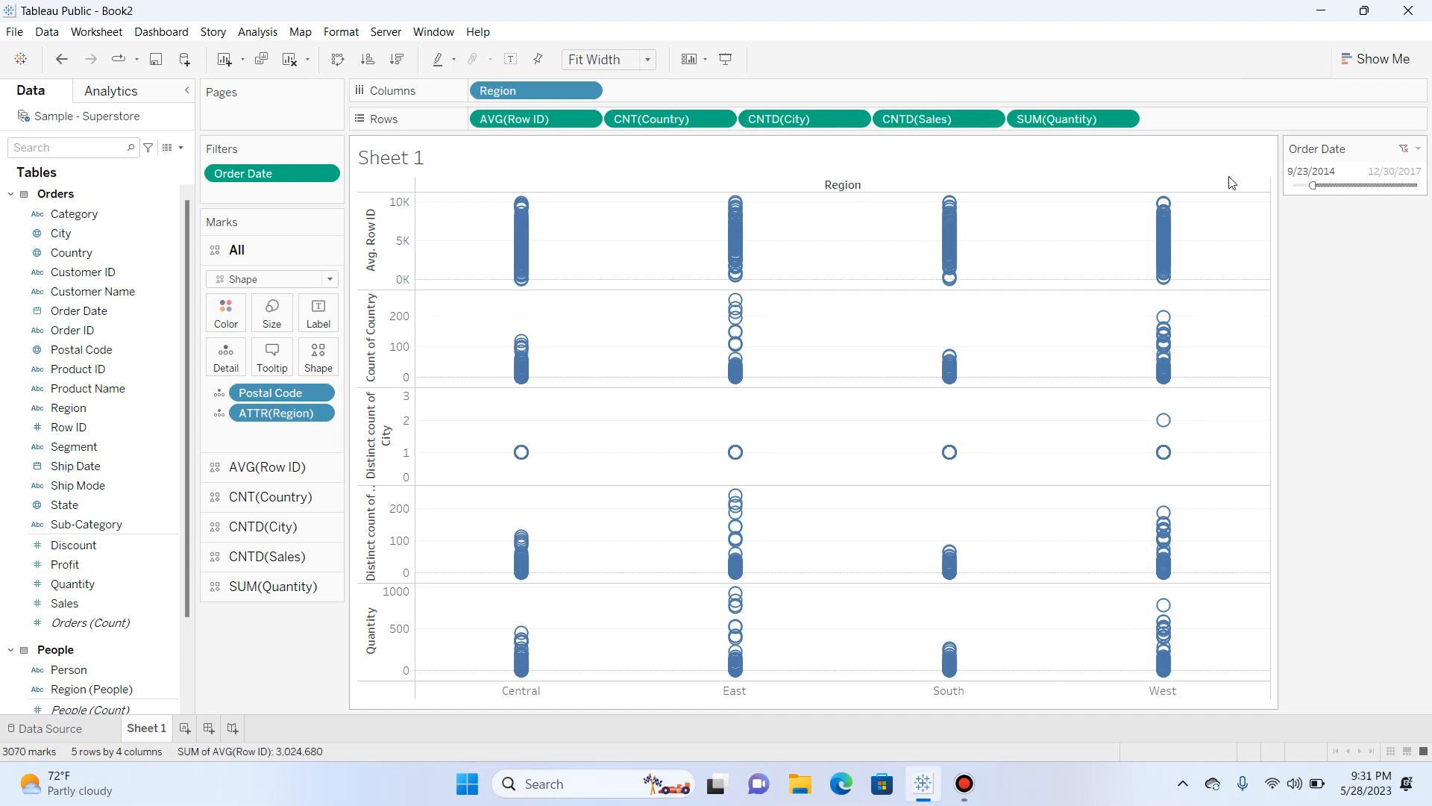
key("Right")
key("Right")
key("Right")
key("Right")
key("Right")
key("Right")
key("Right")
key("Right")
key("Right")
key("Right")
key("Right")
key("Right")
key("Right")
key("Right")
key("Right")
key("Right")
key("Right")
key("Right")
key("Right")
key("Right")
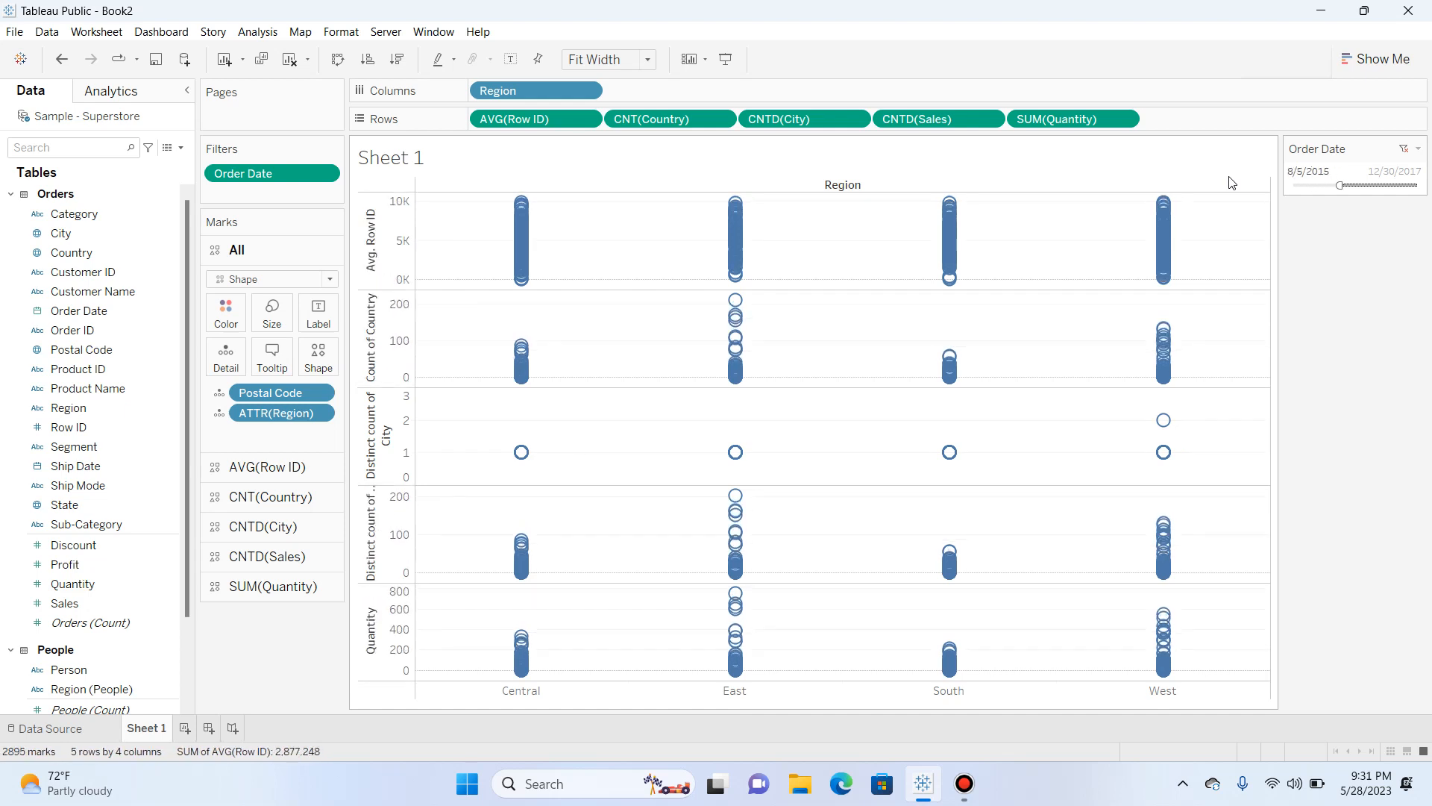
key("Right")
key("Right")
key("Right")
key("Right")
key("Right")
key("Right")
key("Right")
key("Right")
key("Right")
key("Right")
key("Right")
key("Right")
key("Right")
key("Right")
key("Right")
key("Right")
key("Right")
key("Right")
key("Right")
key("Right")
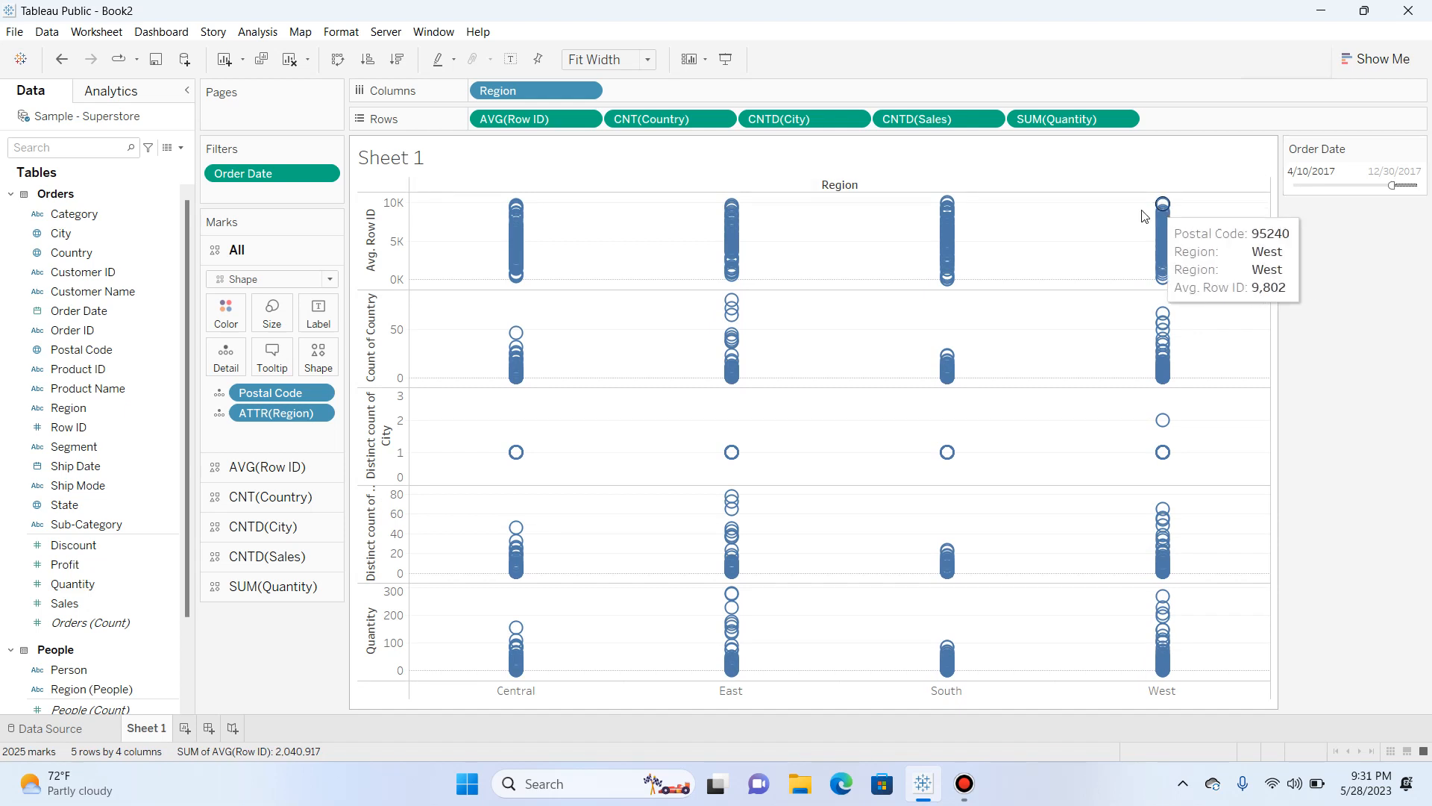
Move the Order Date filter's starting date back to 8/5/2015
left_click_drag(1392, 185, 1349, 183)
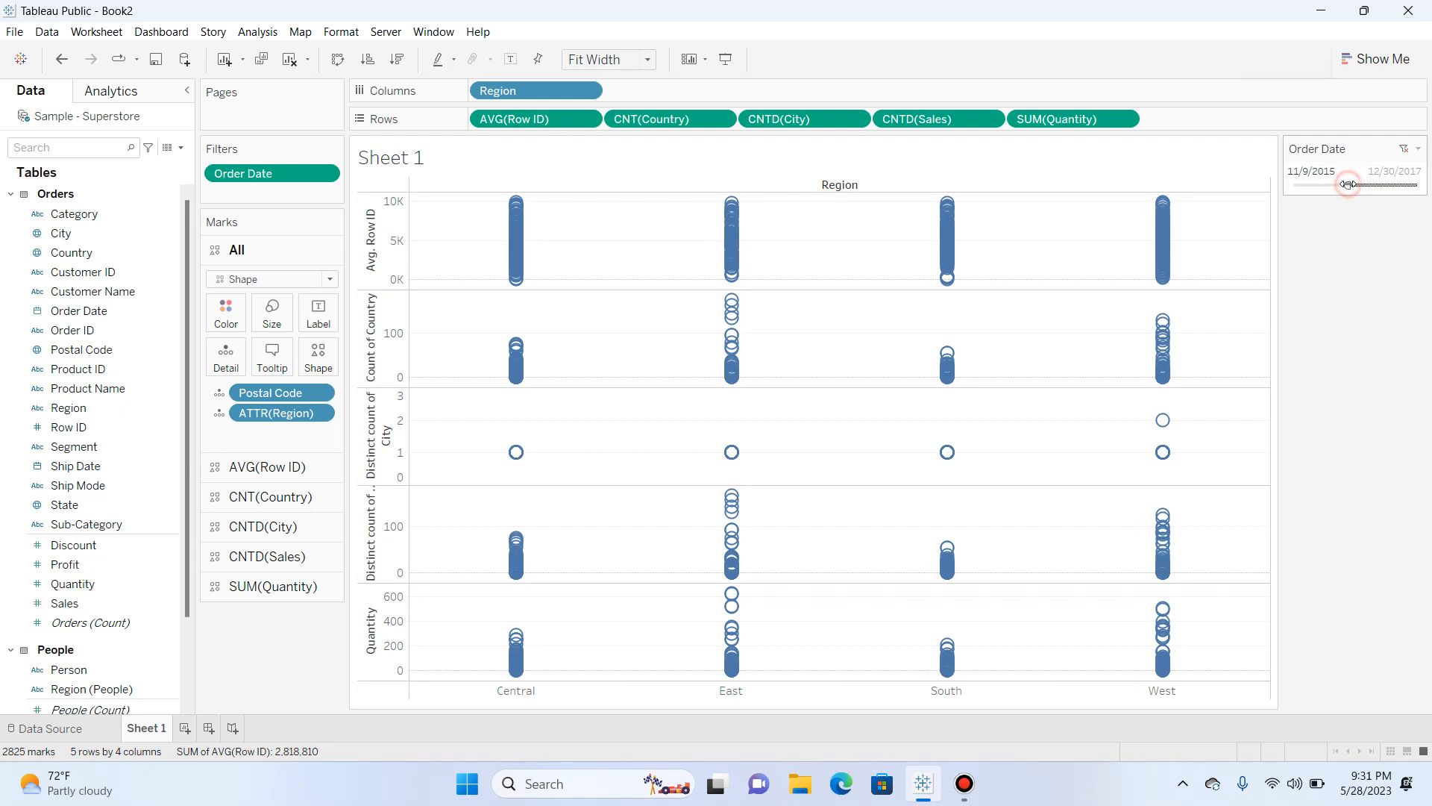
mouse_move(1348, 184)
left_mouse_down()
mouse_move(1413, 185)
mouse_move(1341, 184)
left_mouse_up()
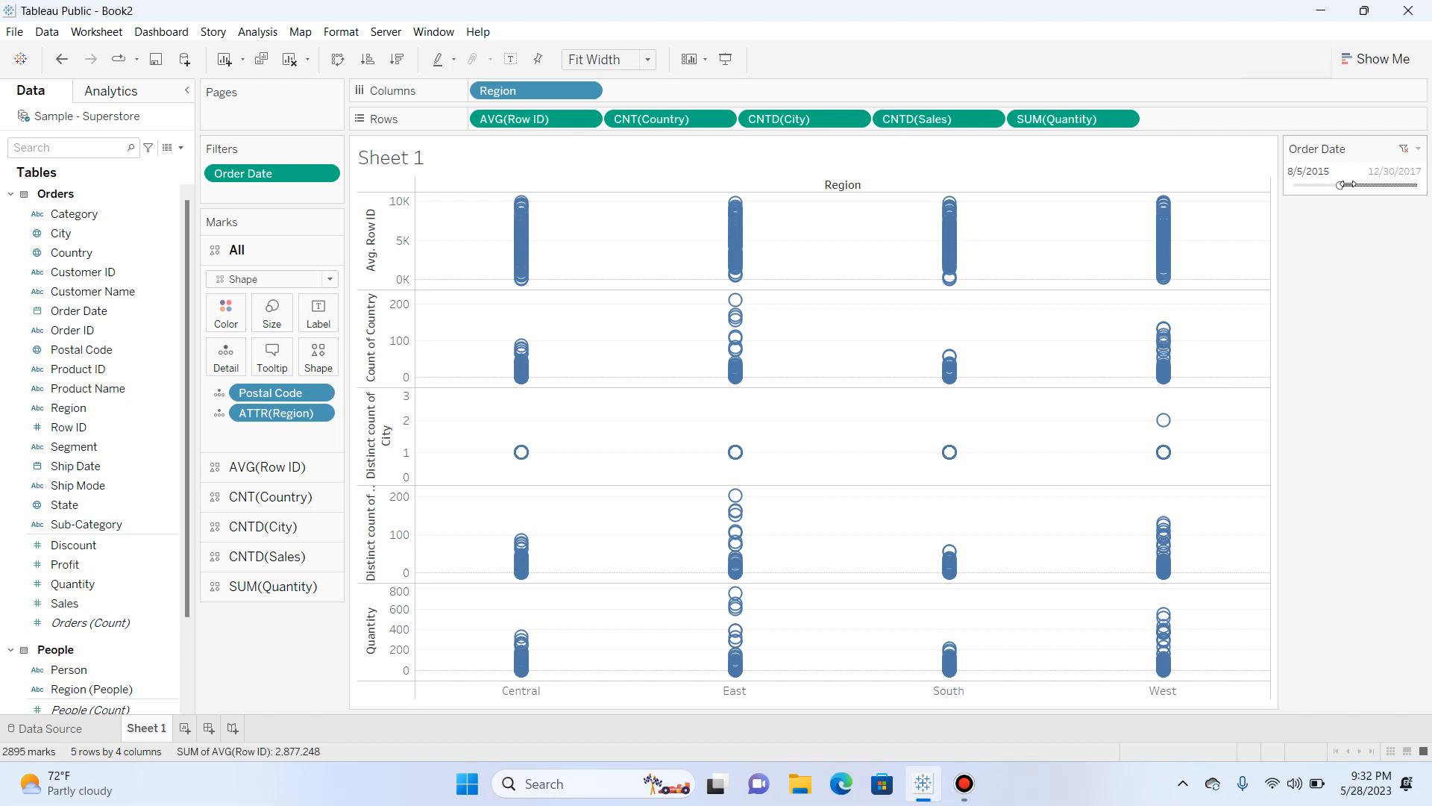
left_click(978, 789)
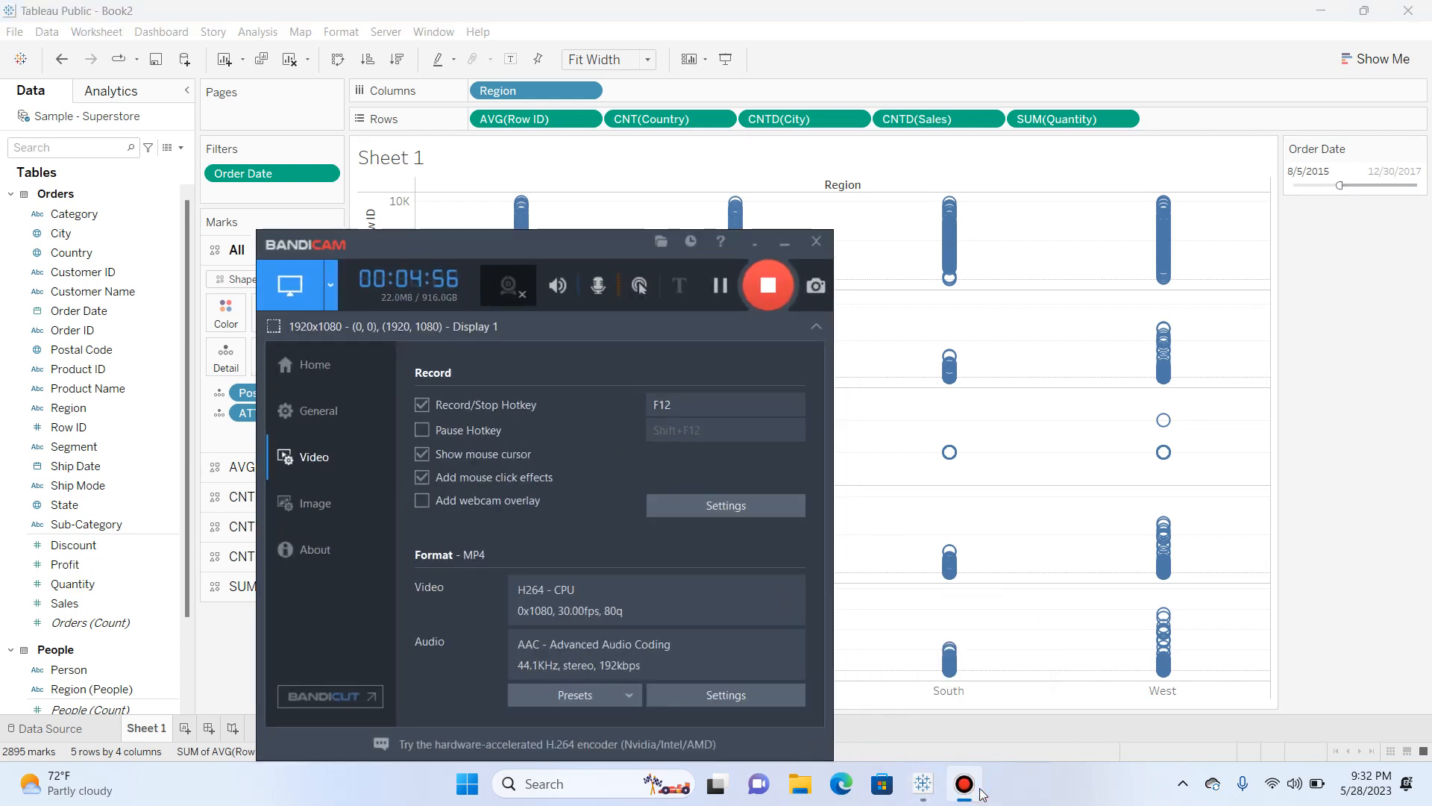